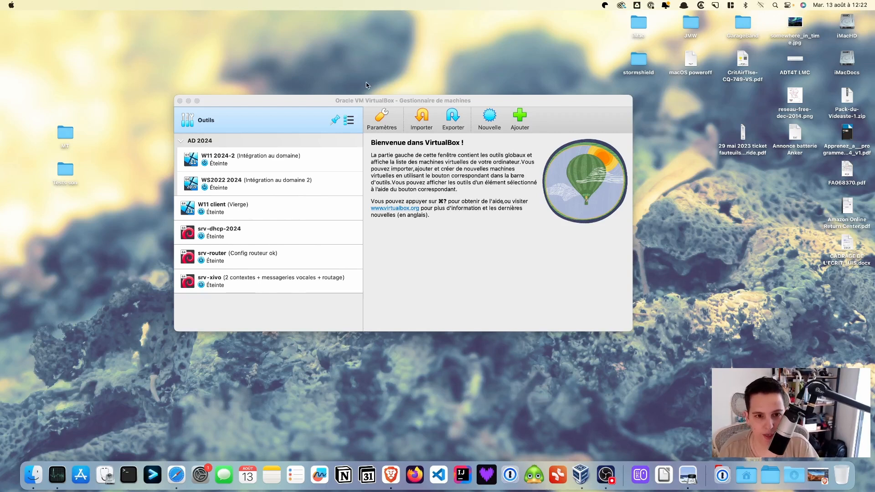
Bring the VirtualBox Manager window to the front.
left_click(538, 107)
left_click(488, 118)
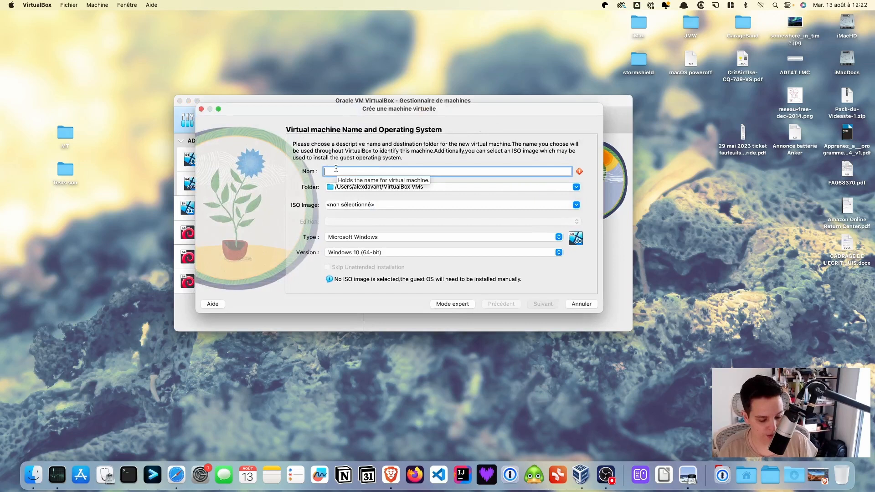
type("srv-de")
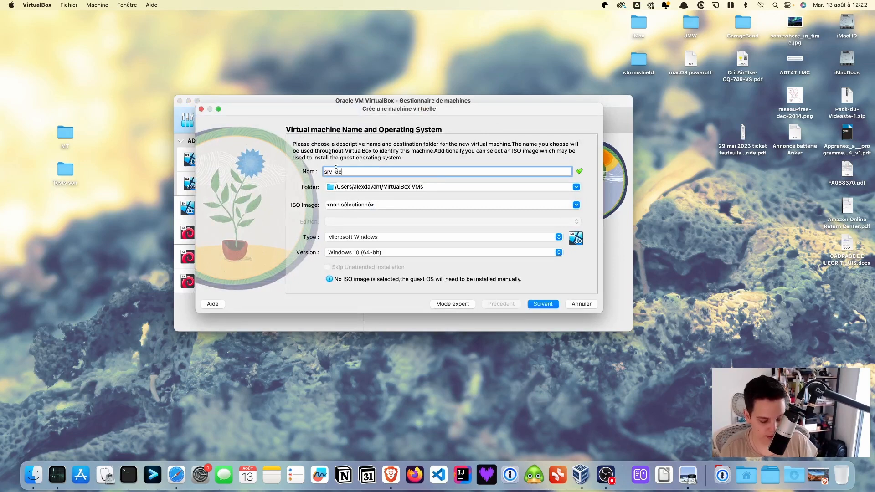
type("b12")
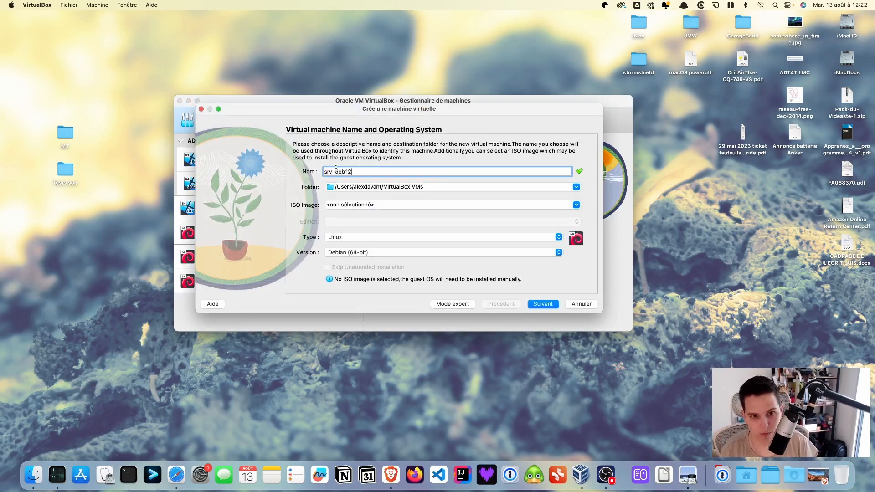
left_click(575, 187)
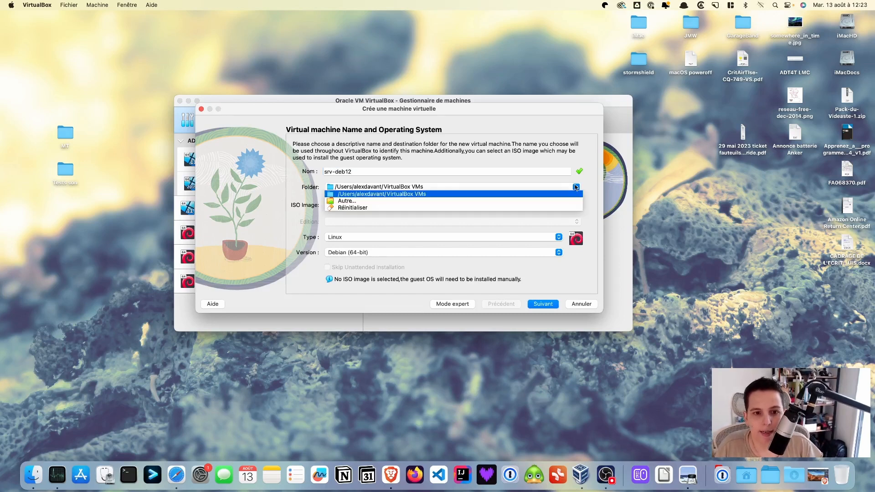
left_click(341, 202)
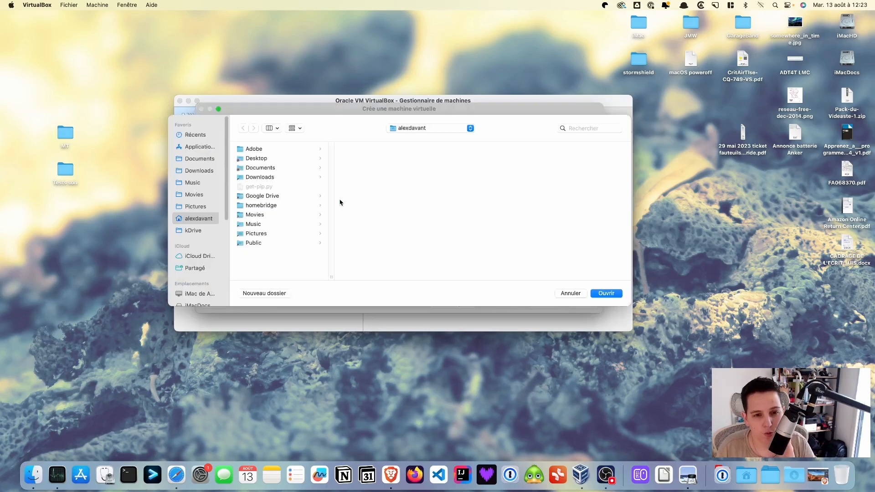
scroll(194, 256, "down", 3)
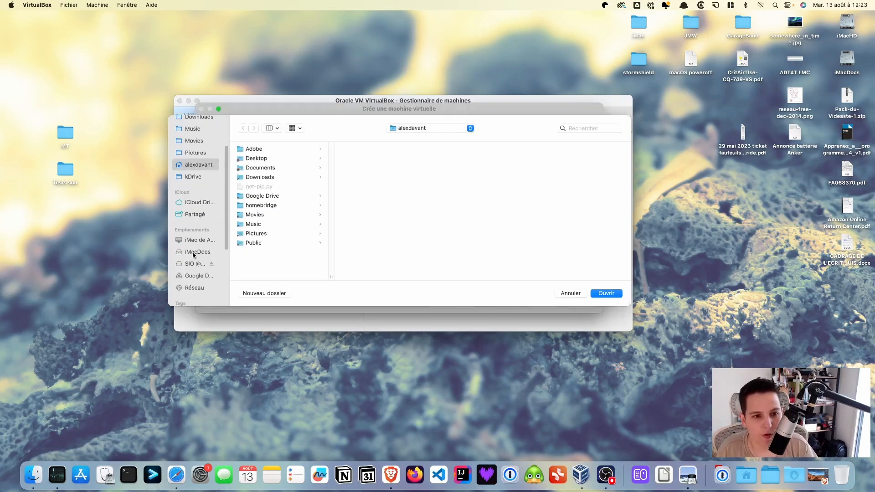
left_click(198, 264)
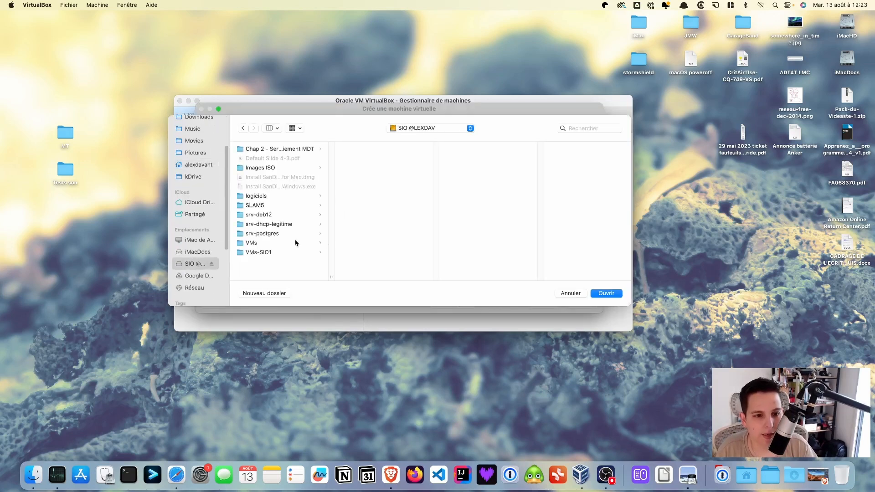
left_click(280, 243)
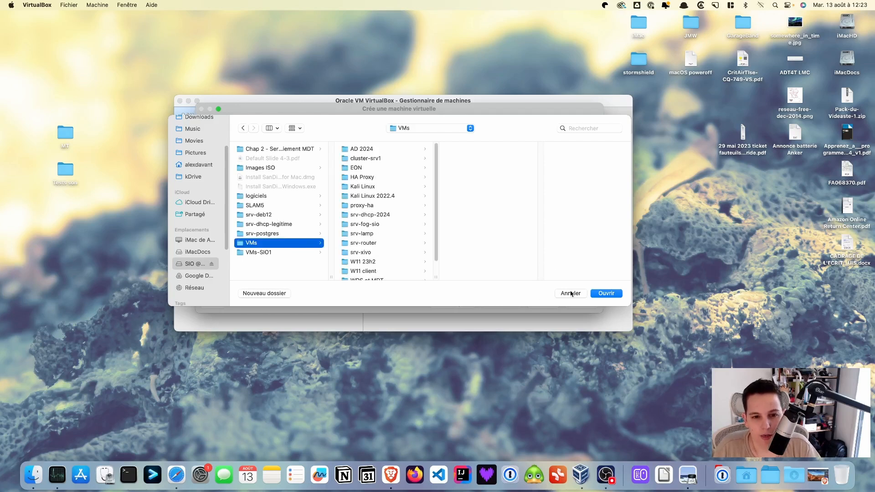
left_click(608, 294)
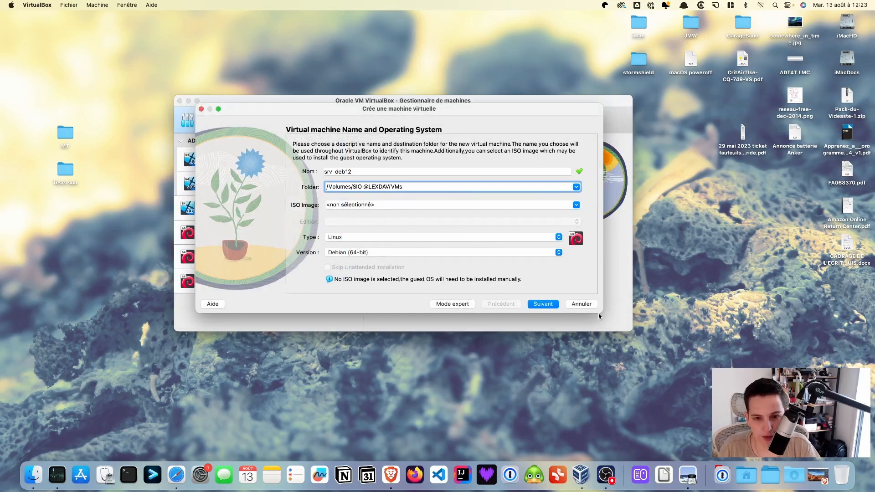
left_click(544, 304)
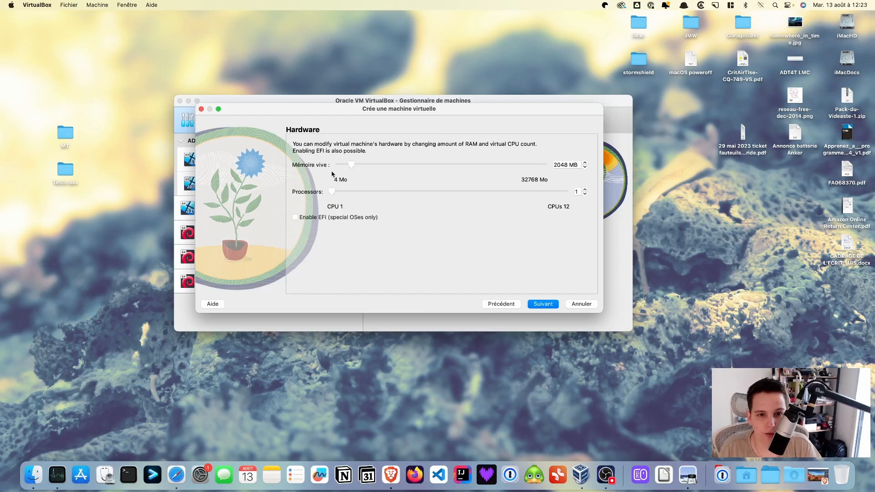
Give srv-deb12 1024 MB of RAM and a 100 Gio virtual hard disk.
left_click_drag(352, 166, 348, 166)
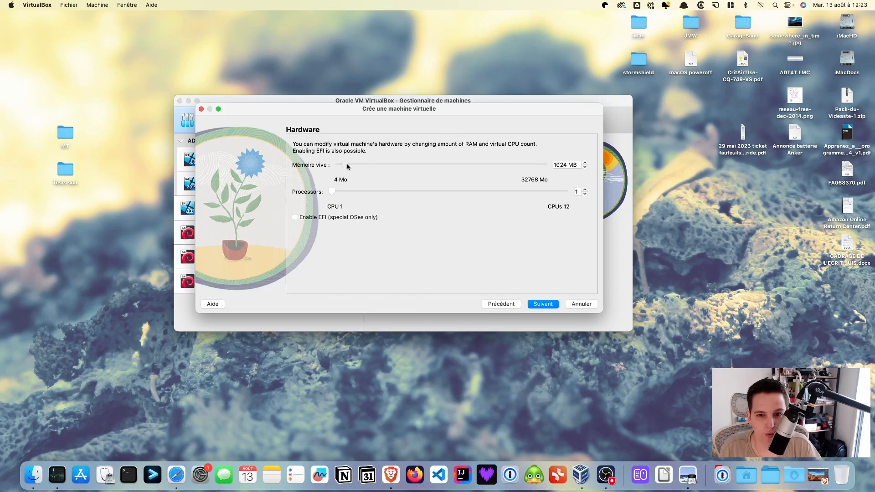
left_click(542, 304)
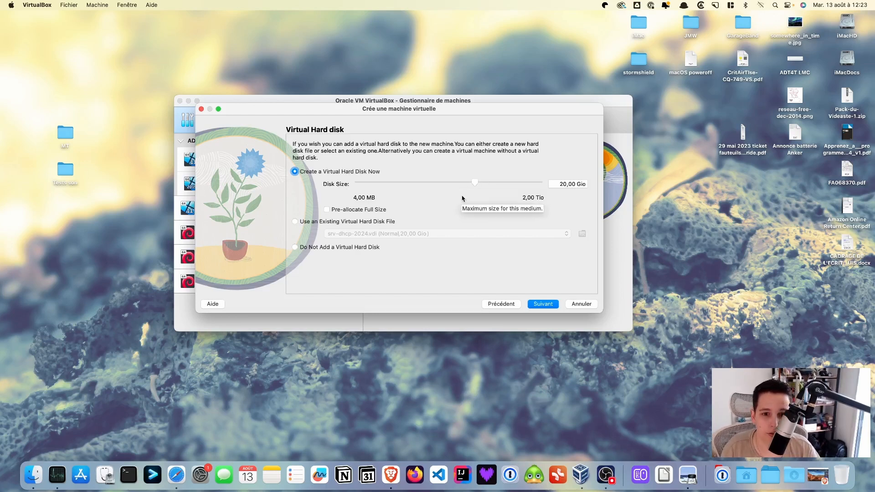
left_click_drag(475, 184, 485, 183)
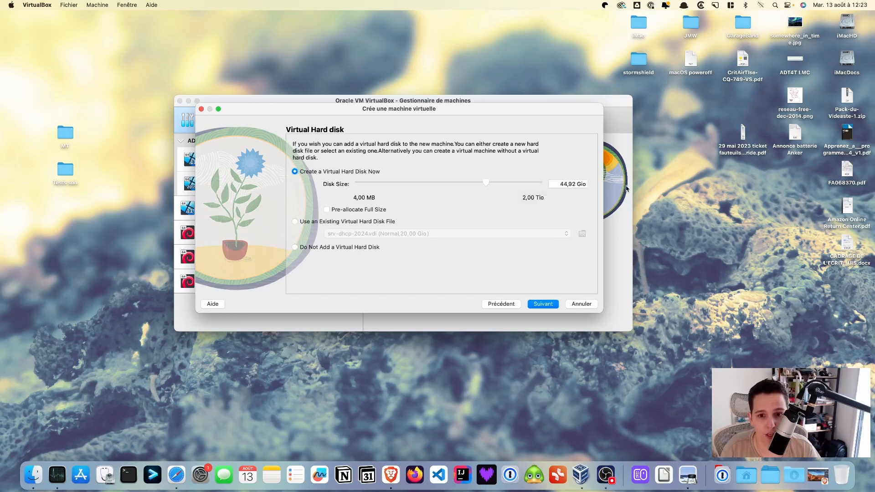
left_click_drag(558, 184, 574, 183)
type("100")
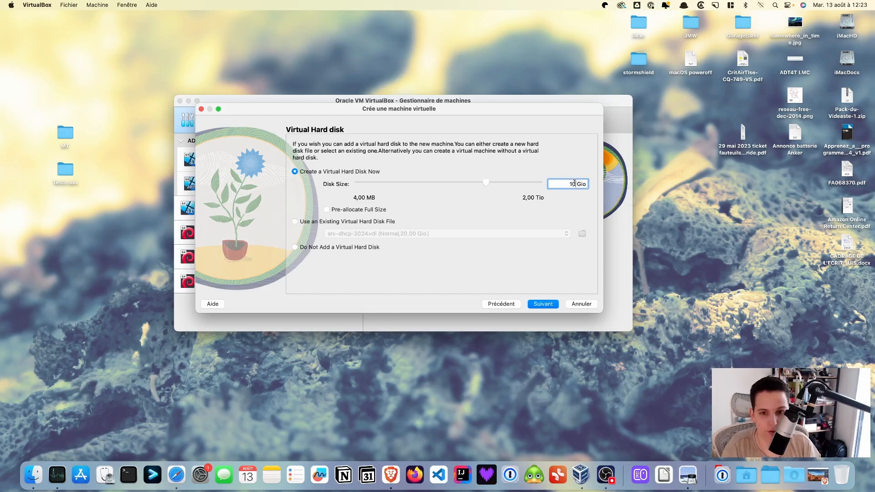
left_click(542, 305)
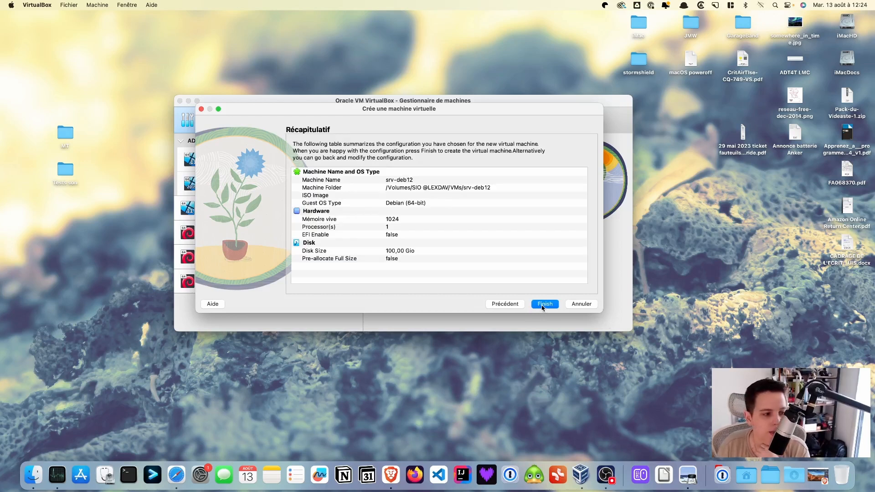
Finish creating srv-deb12 and mount the Debian 12.6.0 netinst ISO in its empty optical drive.
left_click(544, 305)
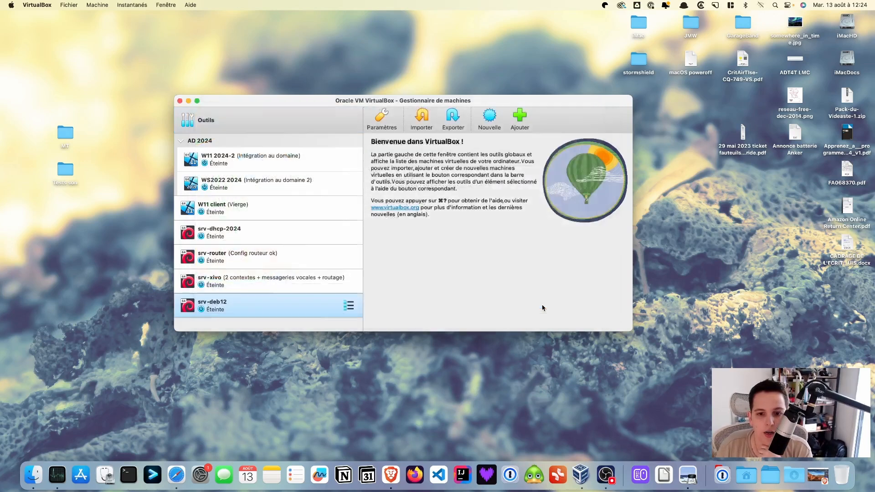
left_click(541, 119)
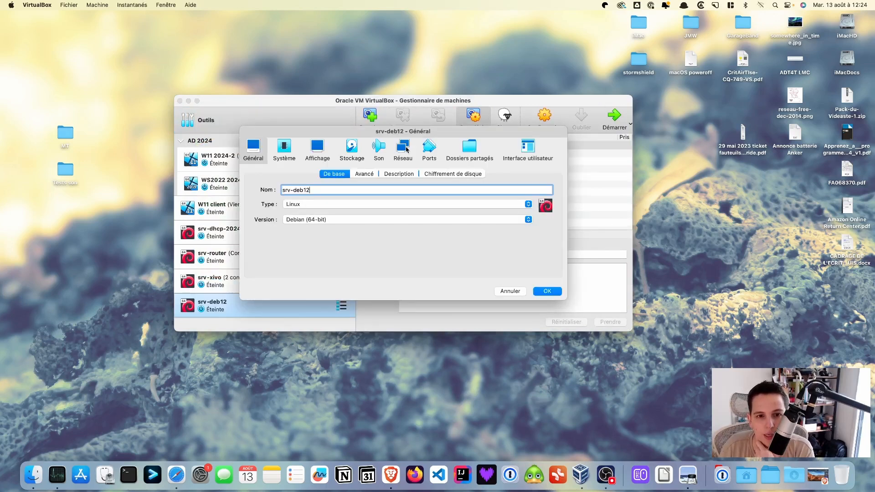
left_click(348, 153)
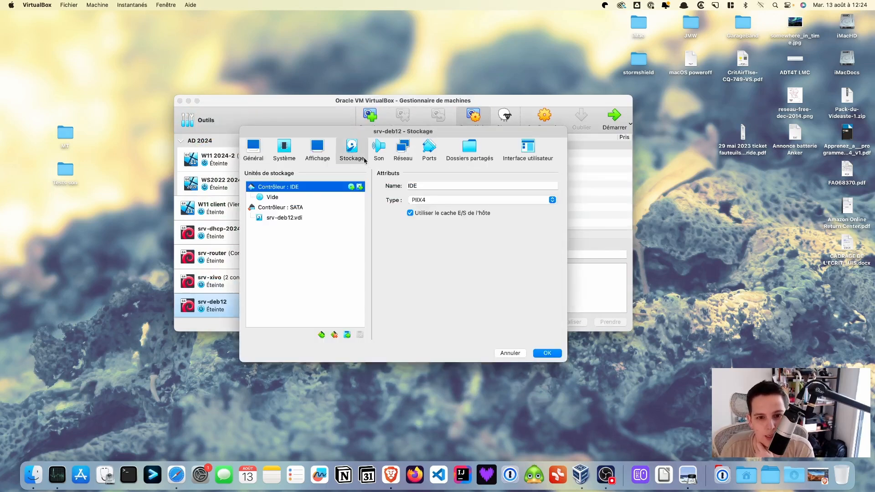
left_click(307, 197)
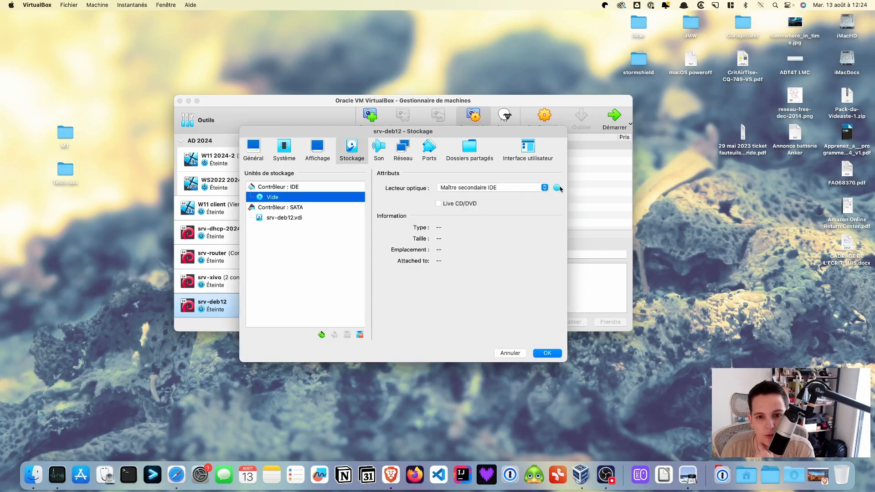
left_click(557, 187)
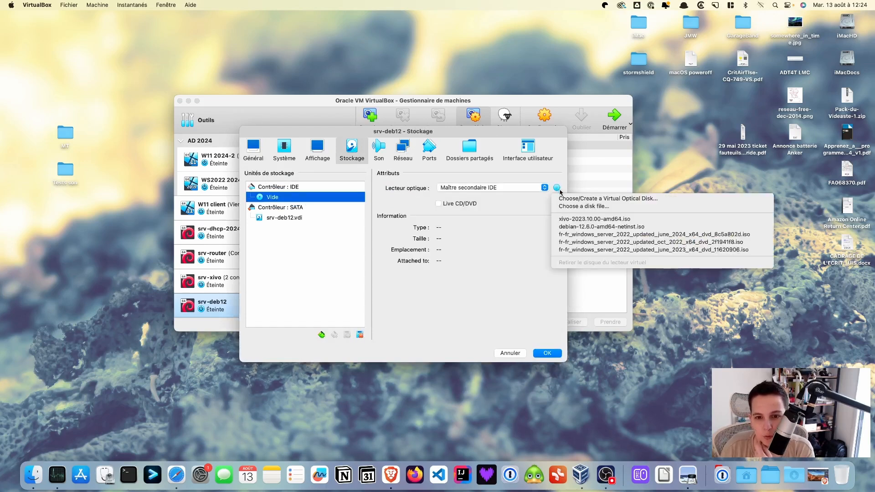
left_click(596, 226)
left_click(546, 353)
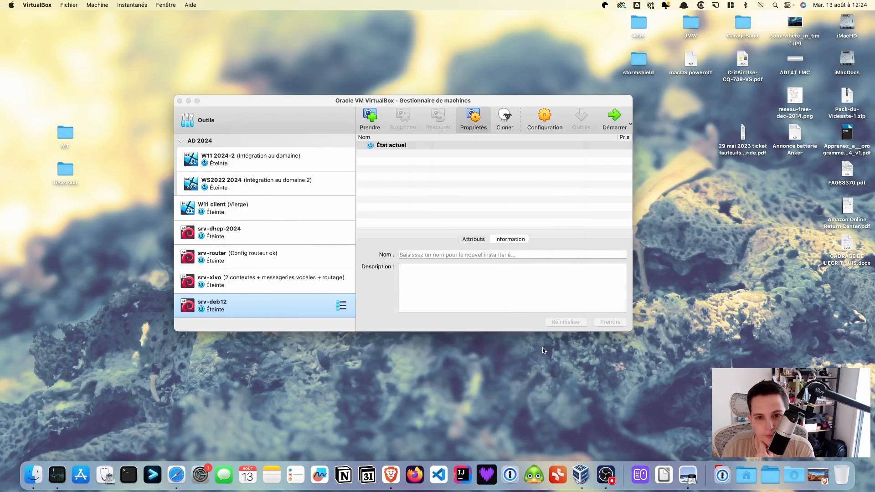
Set srv-deb12's network adapter to bridged access on en0: Ethernet.
left_click(548, 117)
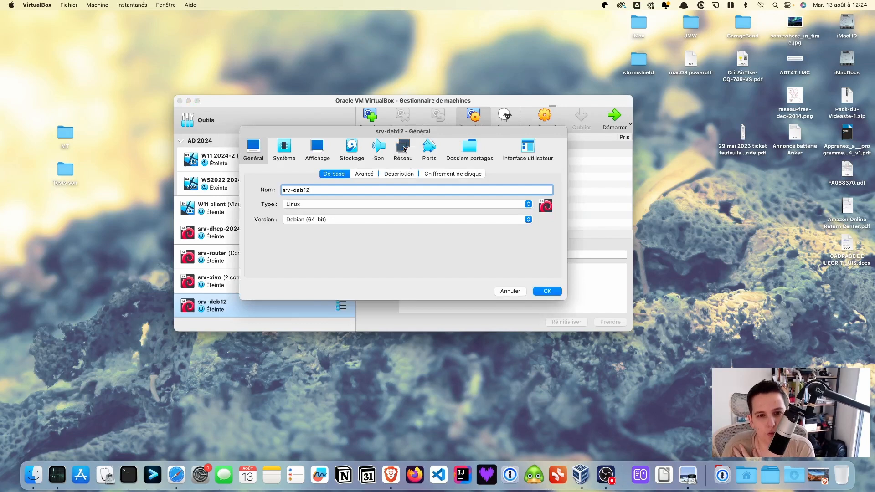
left_click(403, 149)
left_click(428, 204)
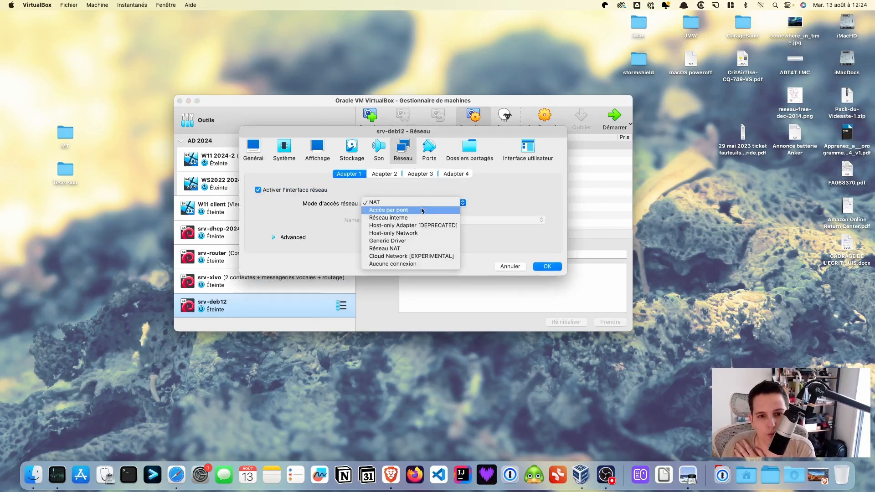
left_click(422, 211)
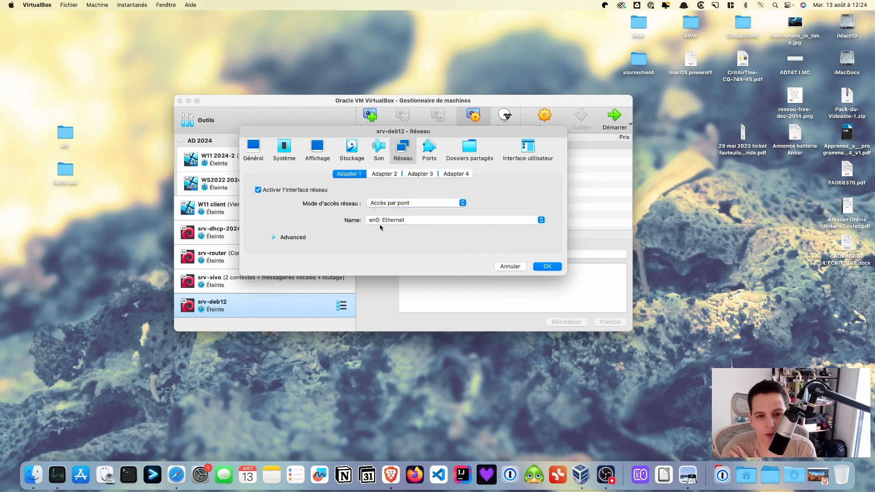
left_click(550, 267)
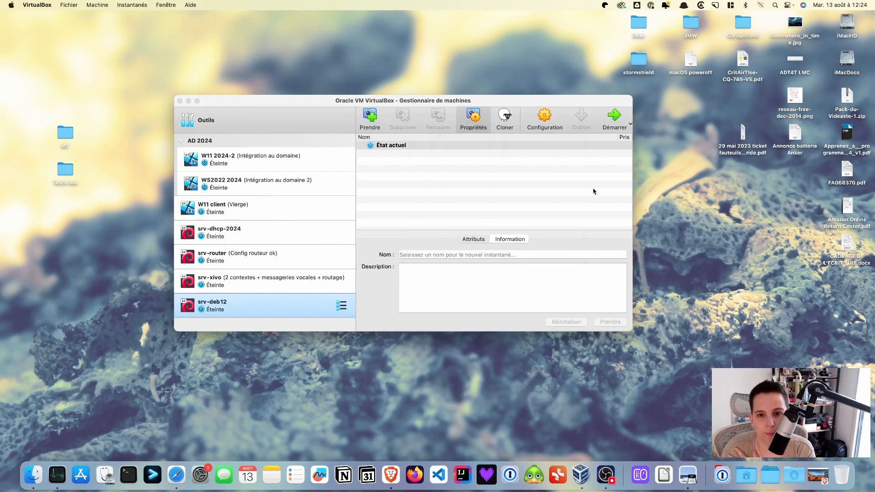
Start srv-deb12, scale its display to 200% and move the window higher on screen.
left_click(614, 116)
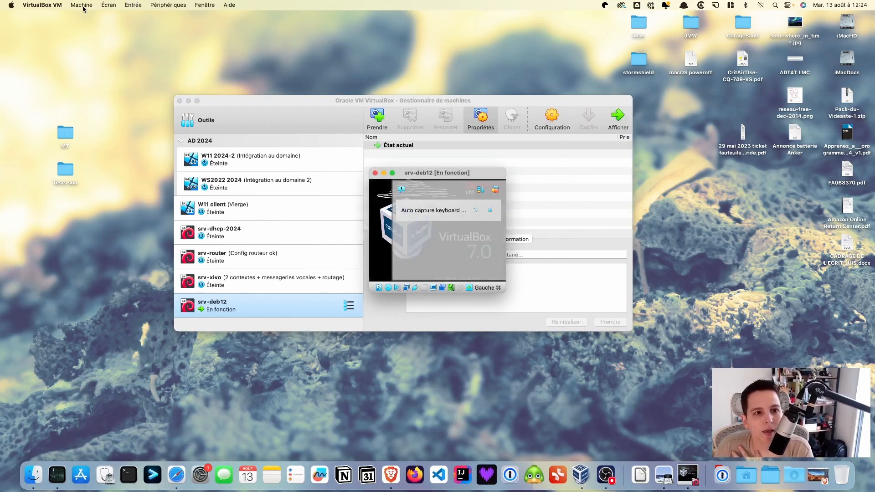
left_click(108, 5)
mouse_move(153, 134)
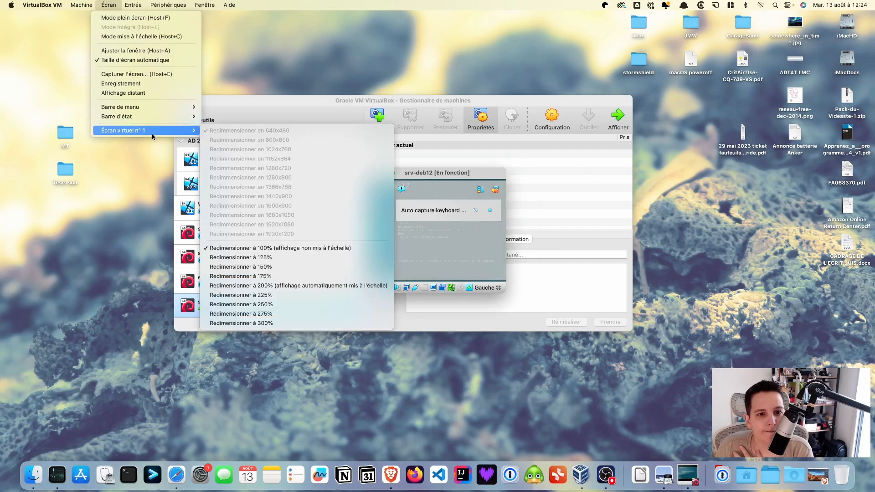
left_click(318, 286)
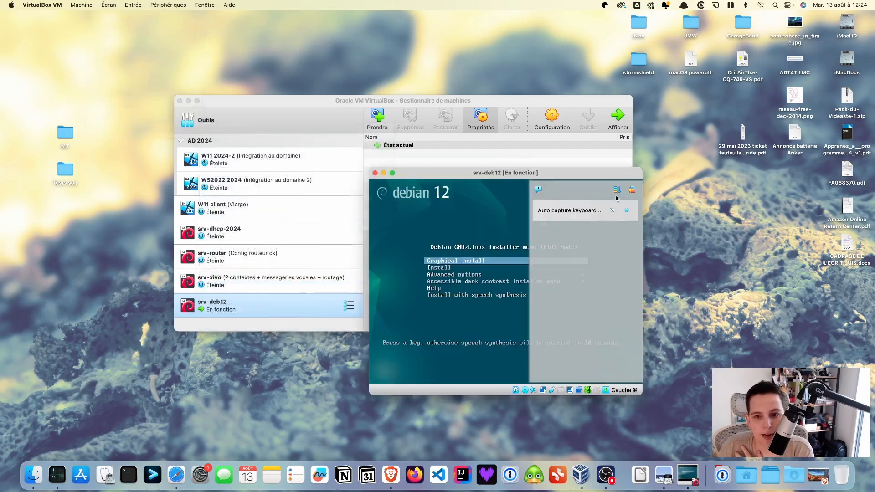
left_click_drag(582, 169, 519, 113)
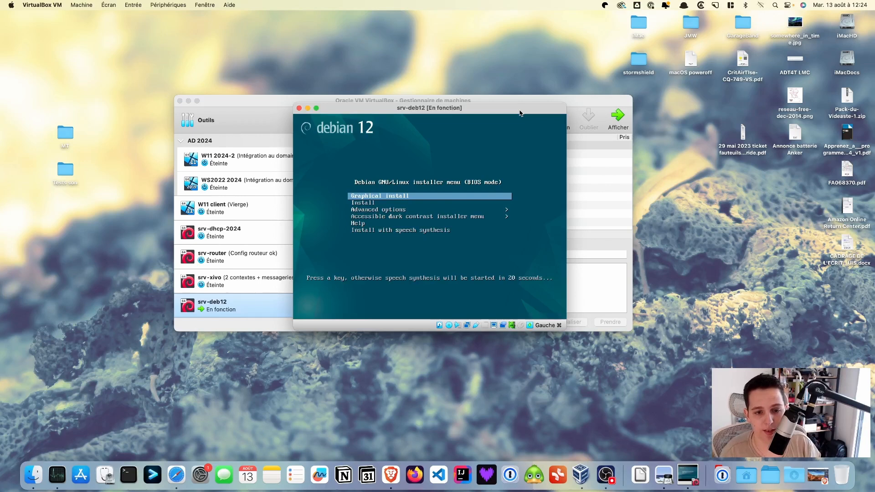
Launch the text-mode install with French language, France location and French keyboard.
key("Down")
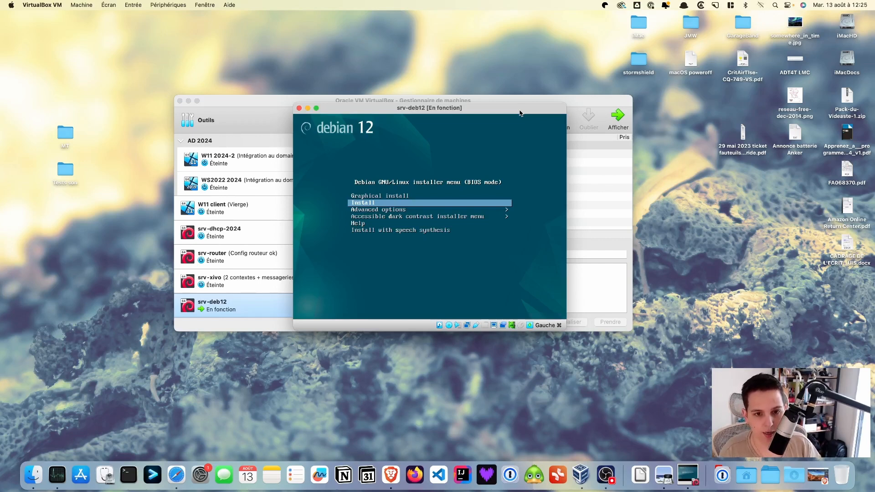
key("Return")
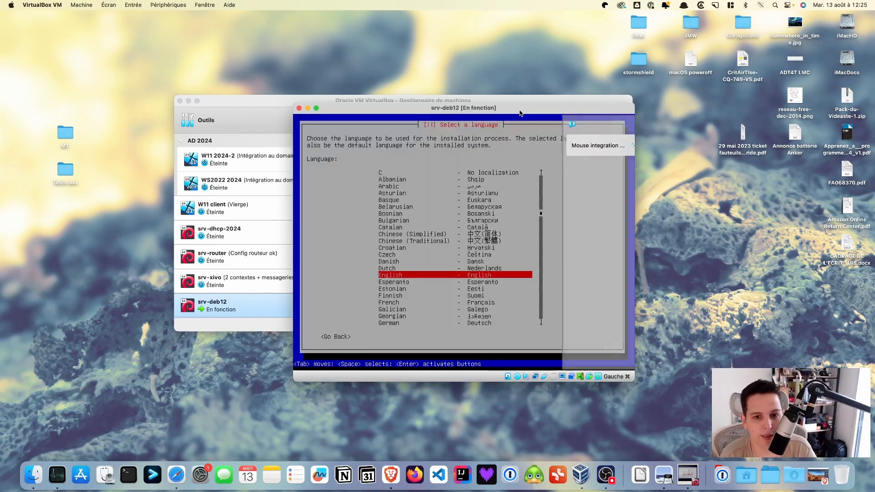
key("Down")
key("Down")
key("Down")
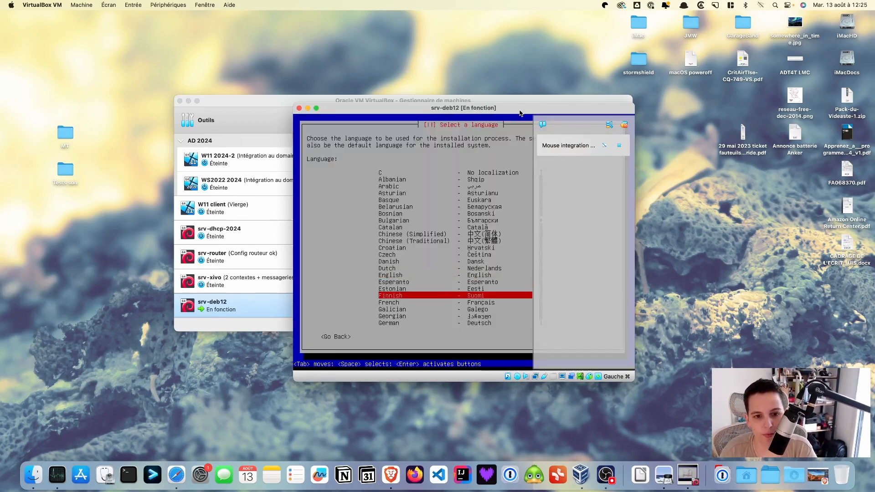
key("Down")
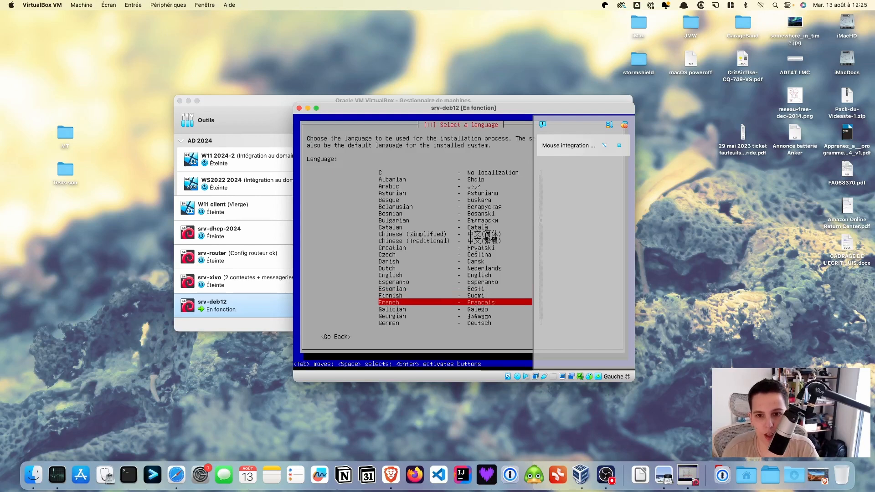
key("Return")
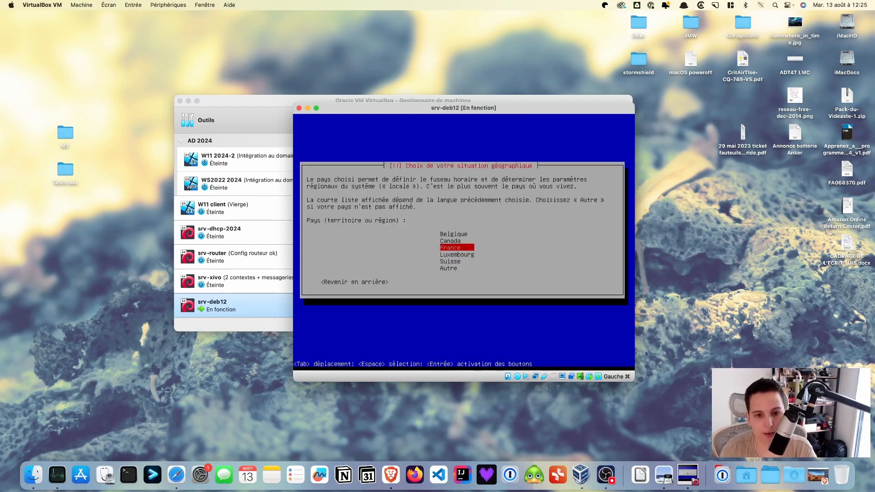
key("Return")
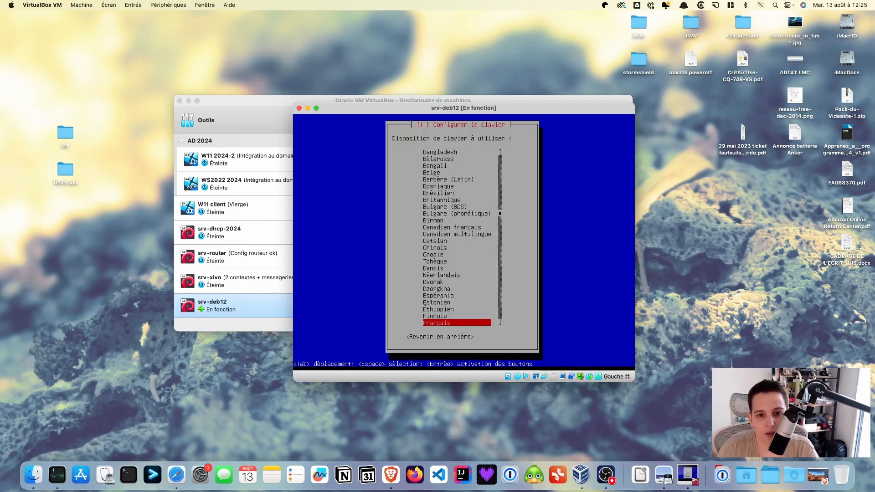
key("Return")
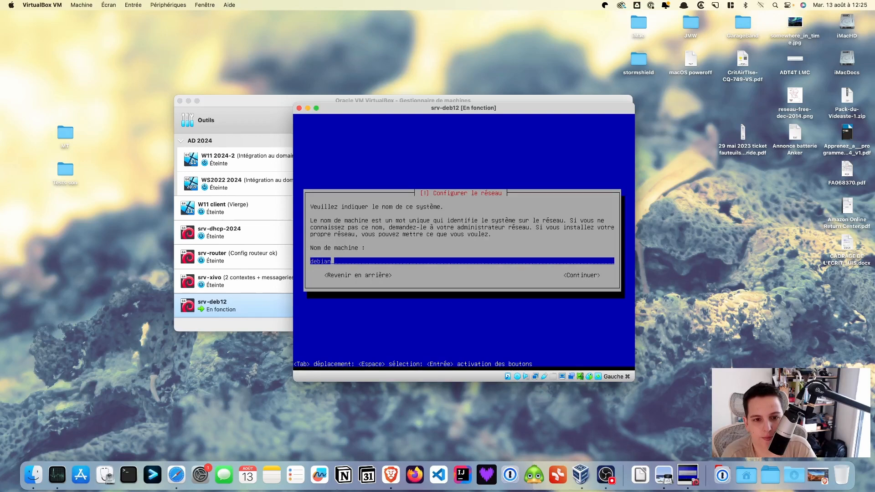
Set the hostname to srv-deb12 and leave the domain name empty.
key("BackSpace")
key("BackSpace")
key("BackSpace")
key("BackSpace")
key("BackSpace")
key("BackSpace")
type("sr")
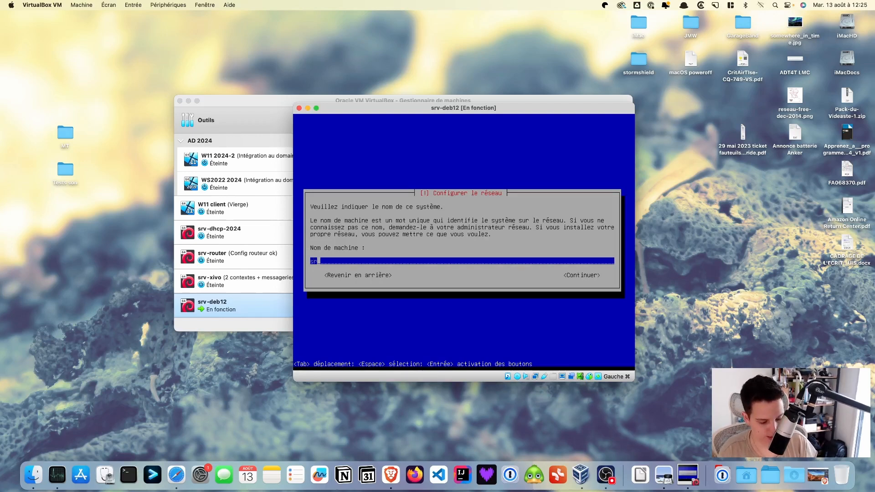
type("v-deb12")
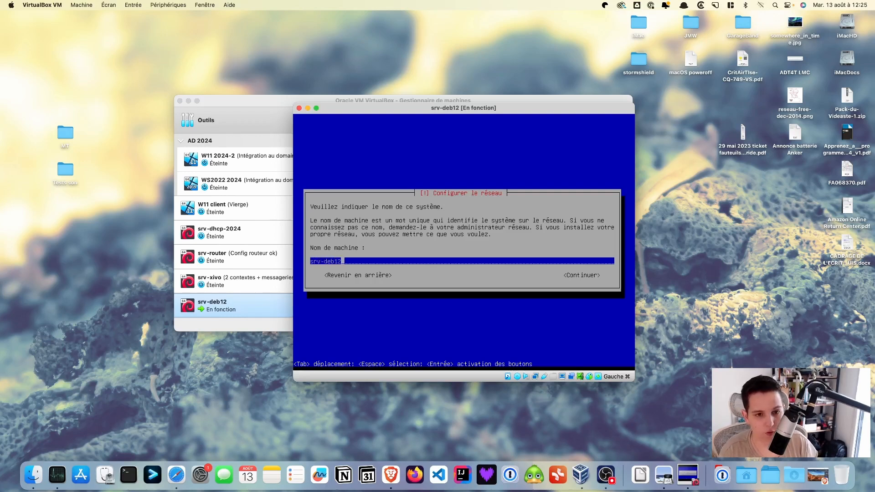
key("Tab")
key("Return")
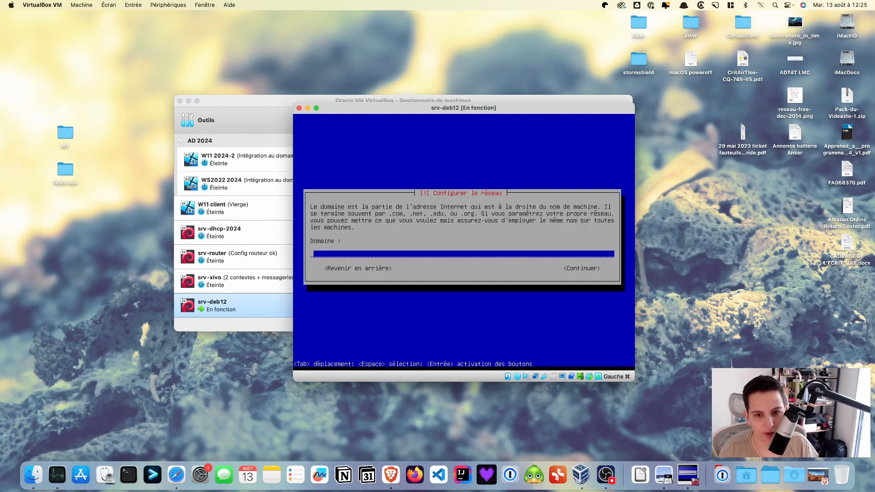
key("Tab")
key("Return")
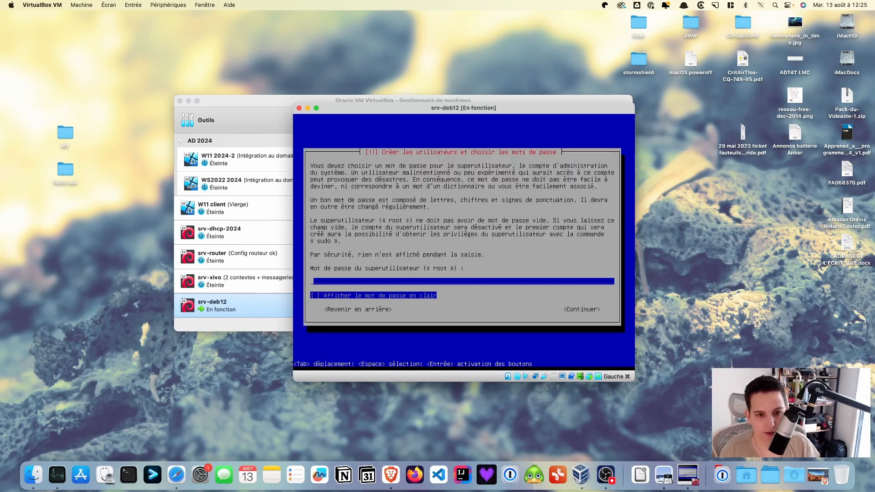
Enter and confirm the root password, shown in clear text to check it.
type("******")
key("Tab")
key("space")
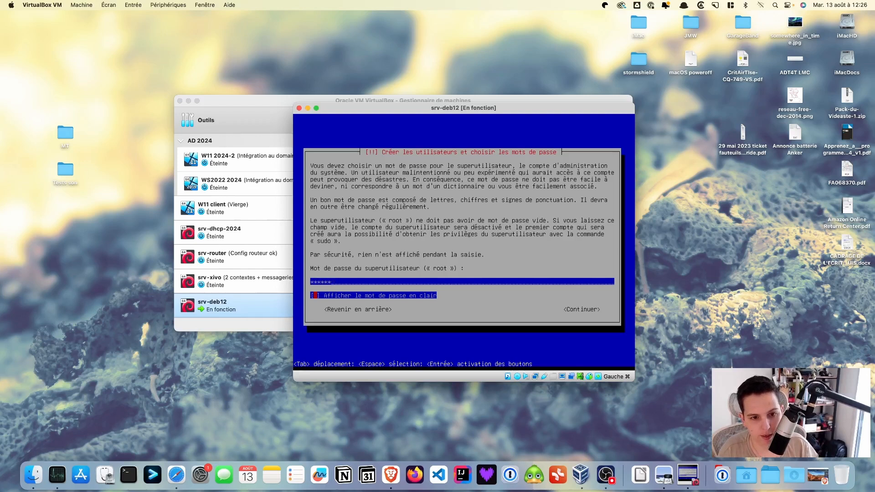
key("Tab")
key("Return")
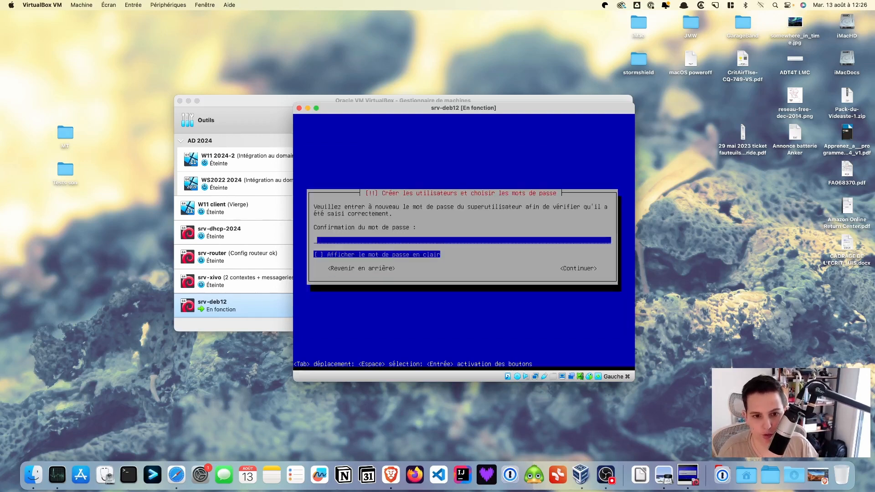
type("btssio")
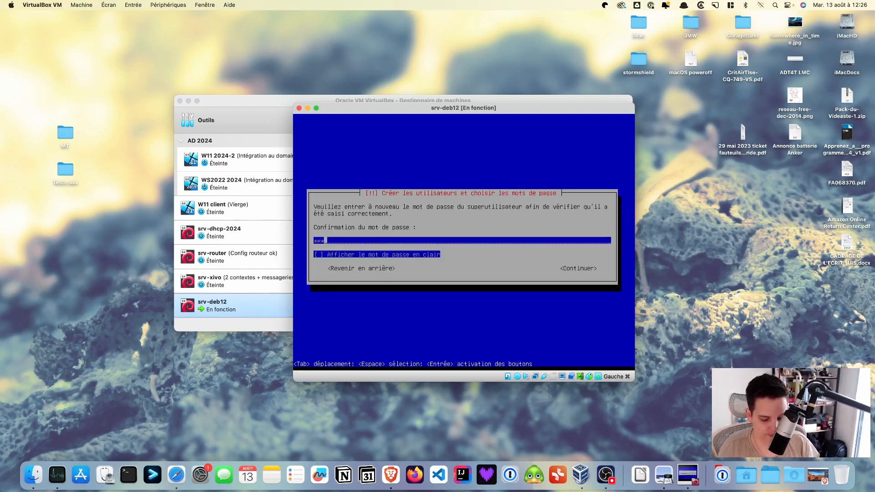
key("Tab")
key("space")
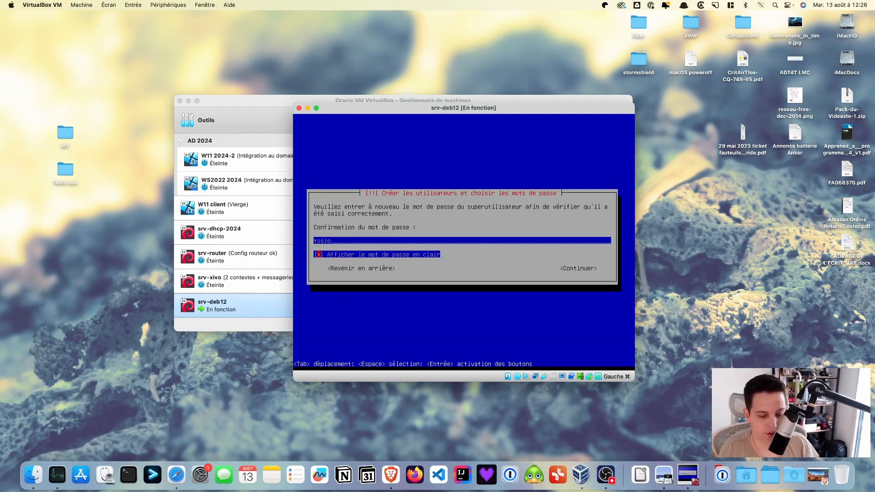
key("shift+Tab")
key("Left")
key("Left")
key("Left")
key("Left")
key("Left")
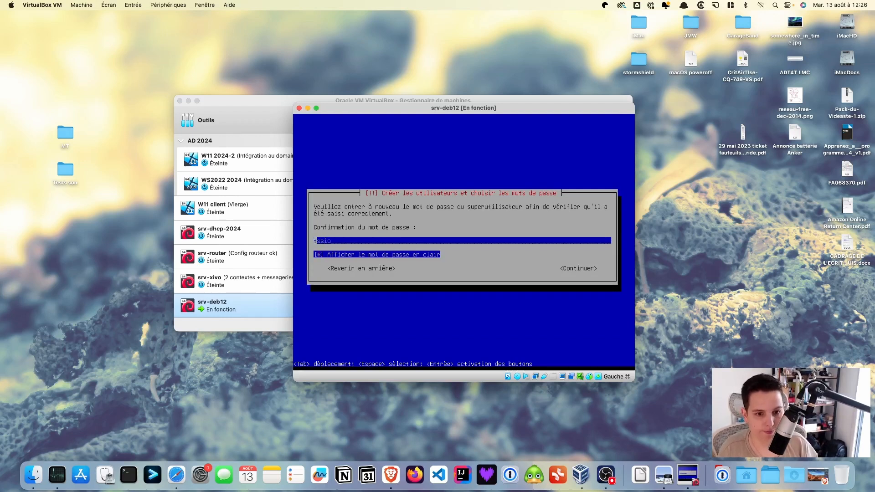
key("Left")
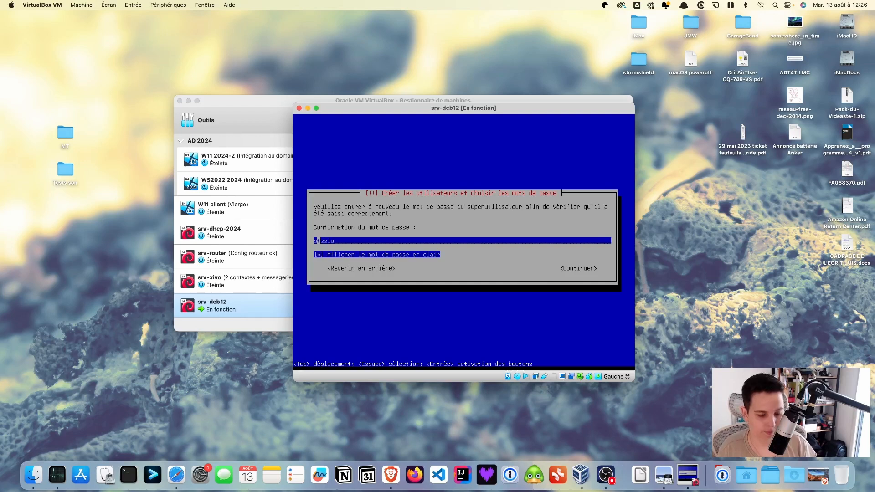
key("Tab")
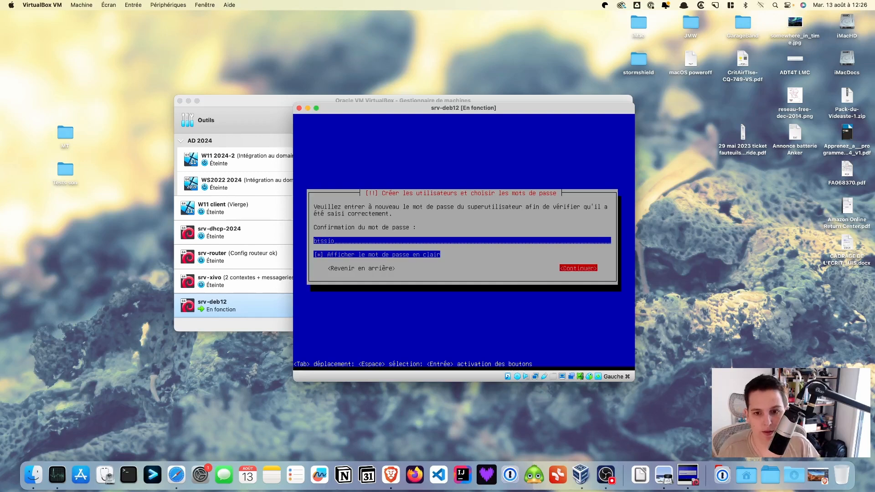
key("Return")
Create the user account with its full name, suggested username and confirmed password.
type("btssio")
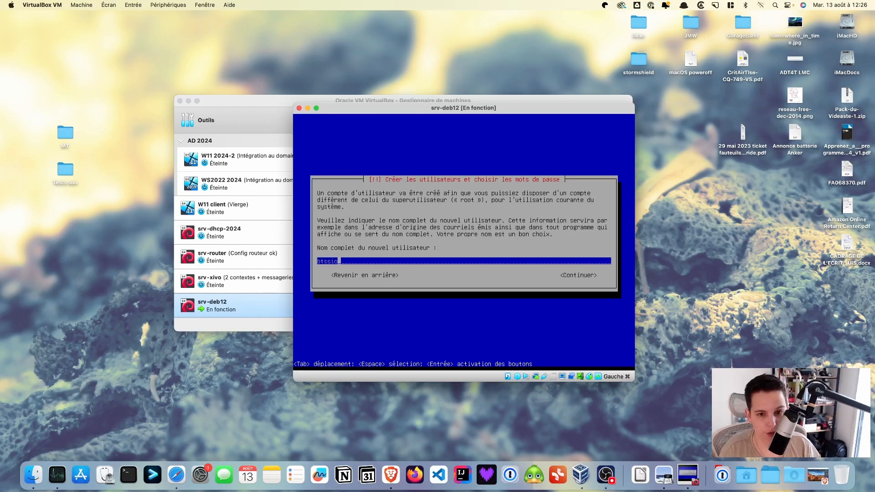
key("Tab")
key("Return")
key("Tab")
key("Return")
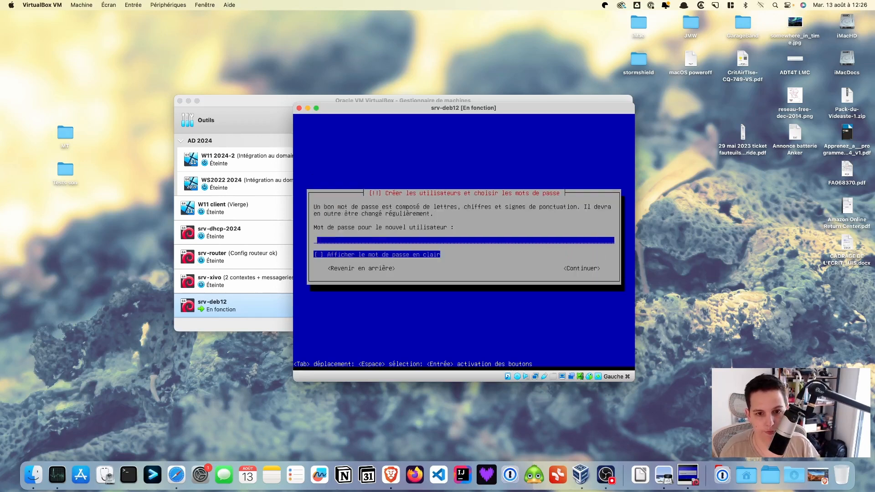
type("btssio")
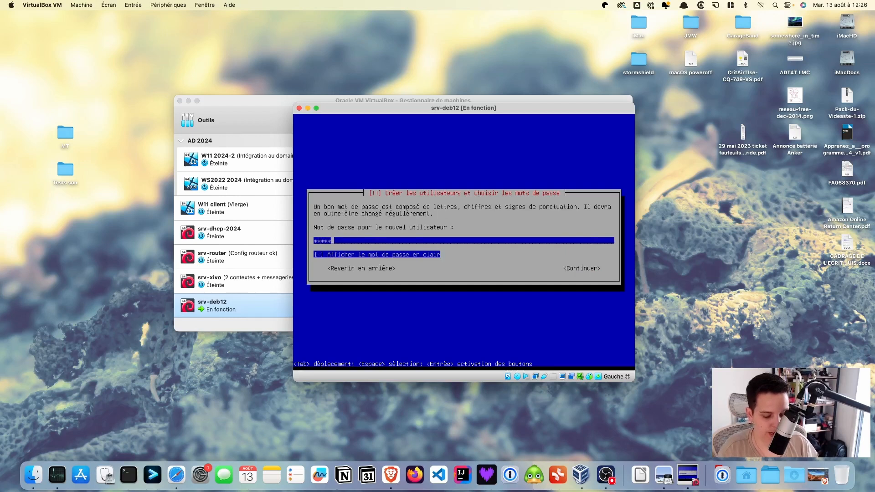
key("Tab")
key("space")
key("Tab")
key("Return")
type("btssio")
key("Tab")
key("Tab")
key("Return")
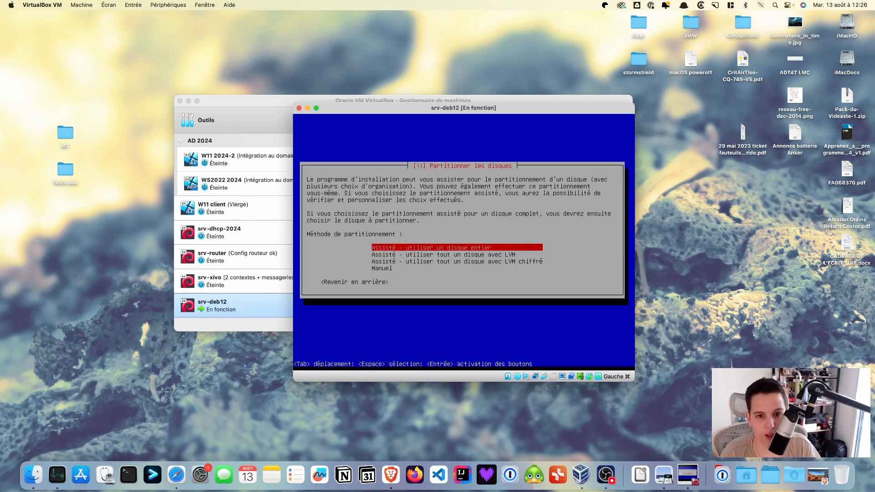
Use guided partitioning of all of sda in a single partition and write it to disk.
key("Return")
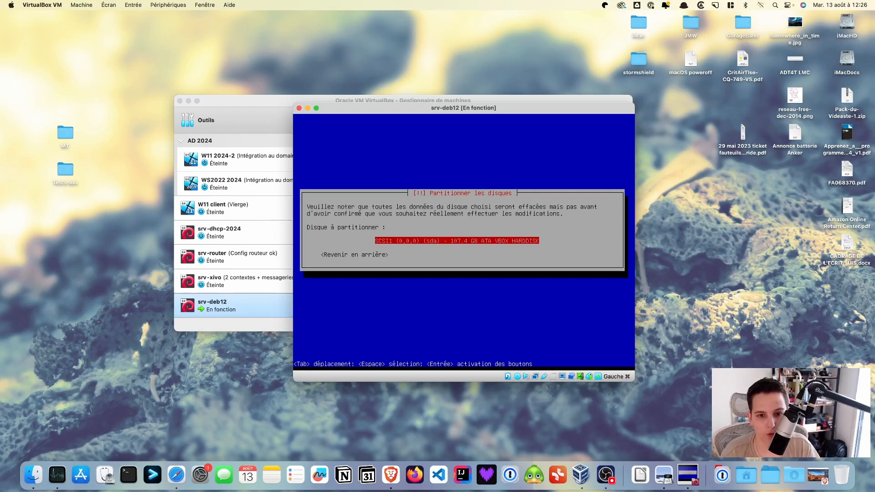
key("Return")
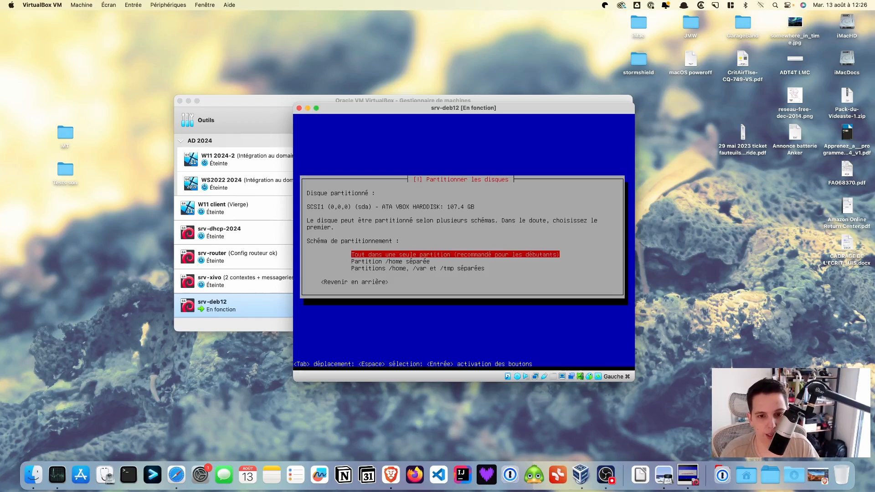
key("Return")
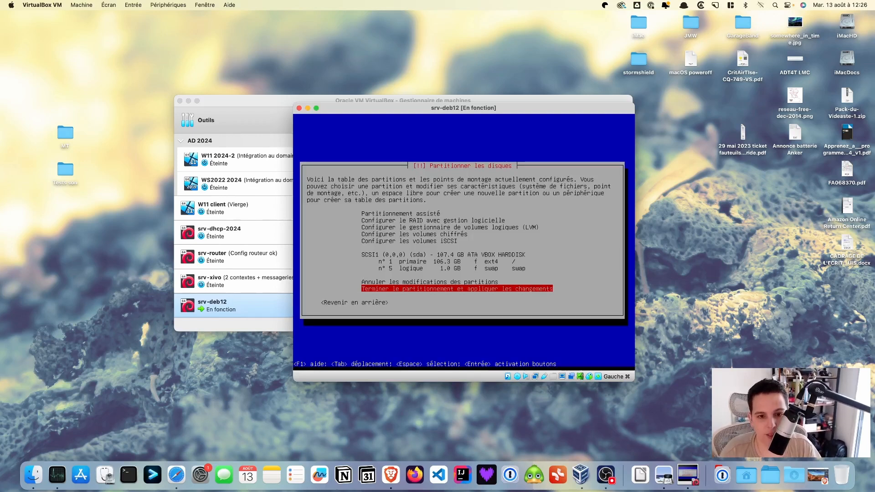
key("Return")
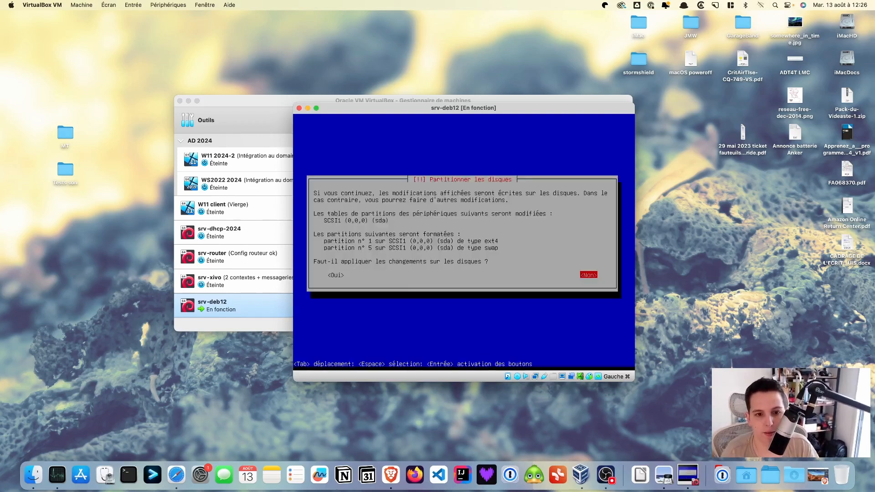
key("Left")
key("Return")
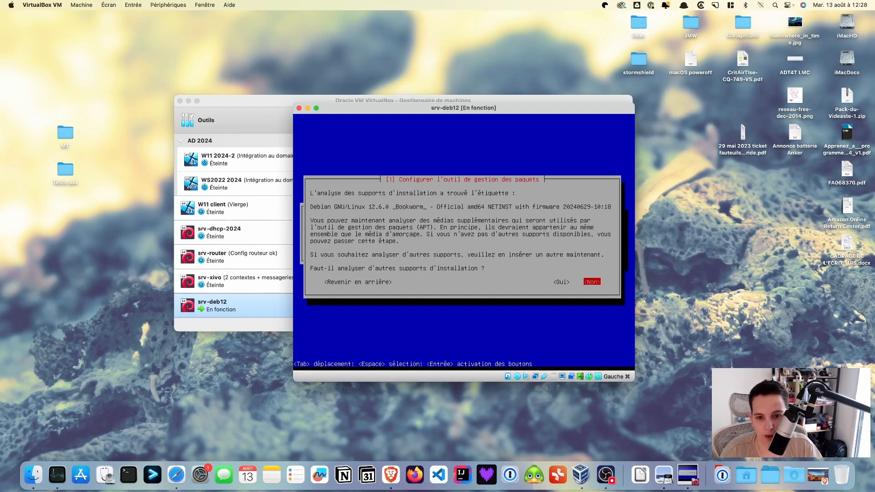
Skip extra media scanning and use the France deb.debian.org mirror with no HTTP proxy.
key("Return")
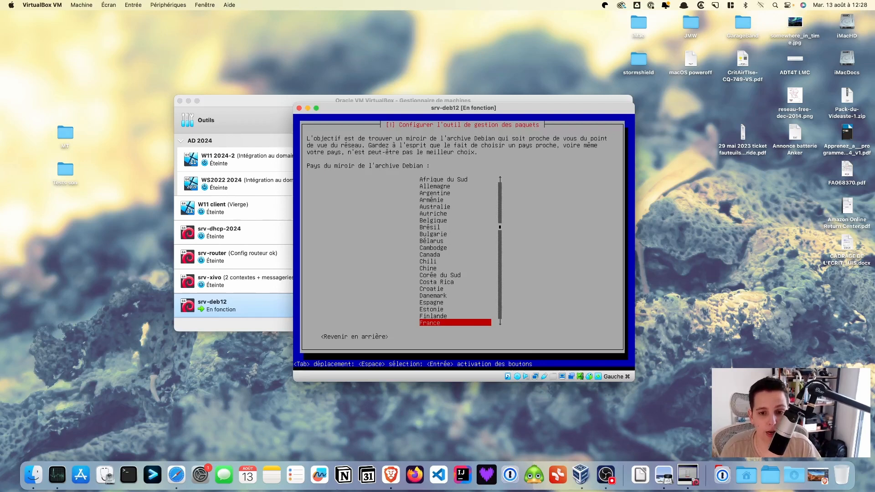
key("Down")
key("Down")
key("Down")
key("Down")
key("Down")
key("Down")
key("Down")
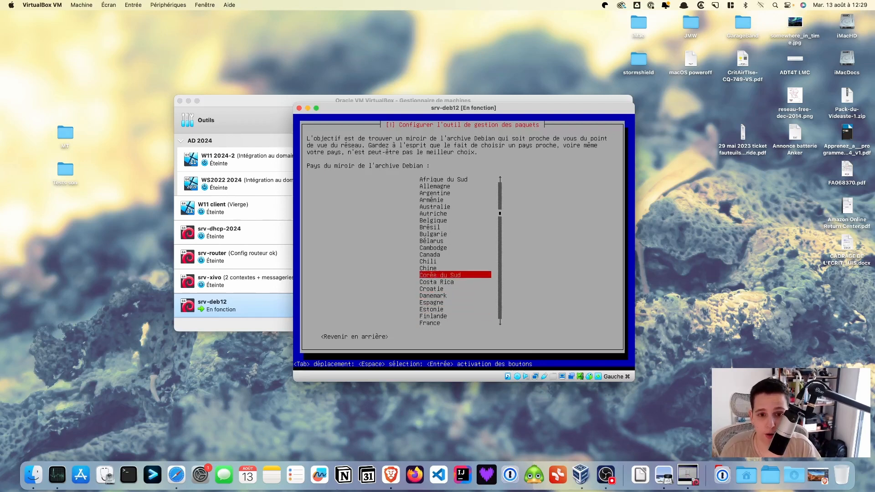
key("Down")
key("Down")
key("Down")
key("Down")
key("Down")
key("Down")
key("Down")
key("Down")
key("Down")
key("Down")
key("Down")
key("Down")
key("Down")
key("Down")
key("Down")
key("Down")
key("Down")
key("Down")
key("Down")
key("Down")
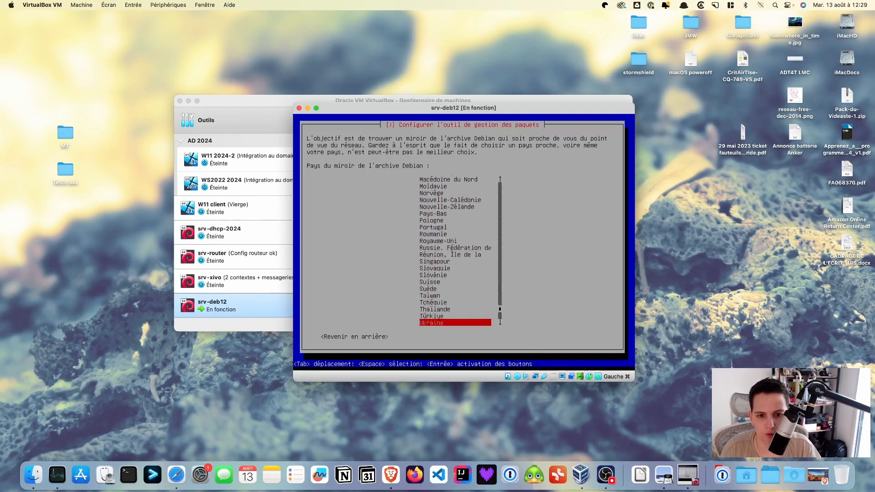
key("Up")
key("Up")
key("Up")
key("Up")
key("Up")
key("Up")
key("Up")
key("Up")
key("Up")
key("Up")
key("Up")
key("Up")
key("Up")
key("Up")
key("Up")
key("Up")
key("Up")
key("Up")
key("Up")
key("Up")
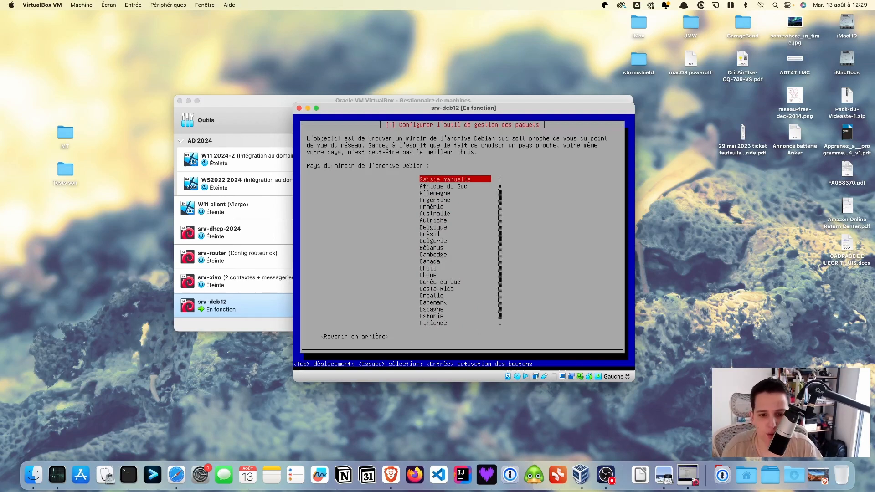
key("Down")
key("Down")
key("Down")
key("Down")
key("Down")
key("Down")
key("Down")
key("Down")
key("Down")
key("Down")
key("Down")
key("Down")
key("Down")
key("Down")
key("Down")
key("Down")
key("Down")
key("Down")
key("Down")
key("Down")
key("Down")
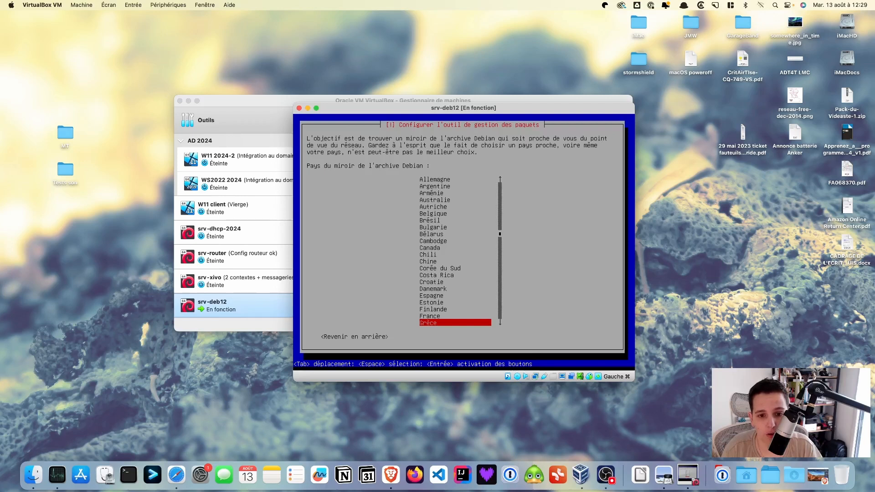
key("Up")
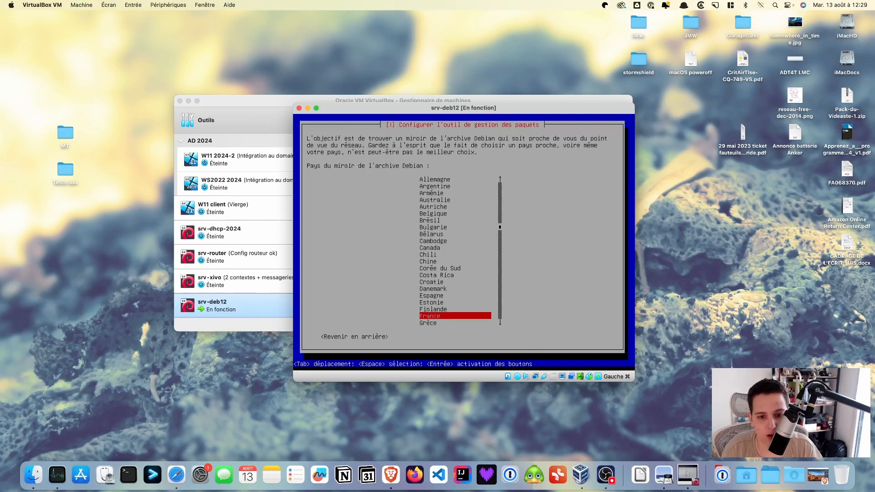
key("Return")
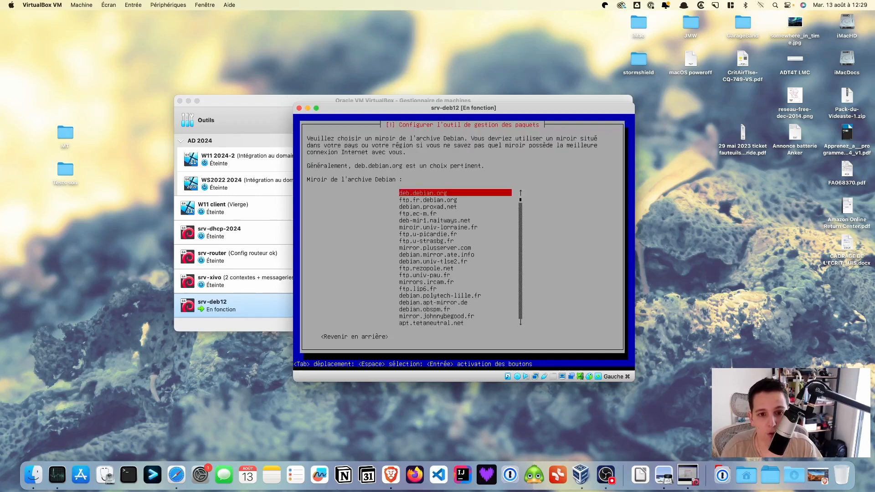
key("Return")
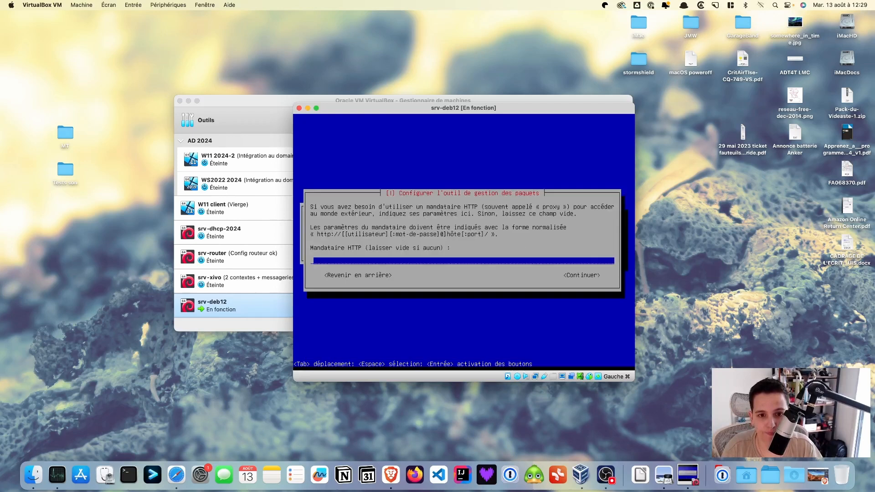
key("Tab")
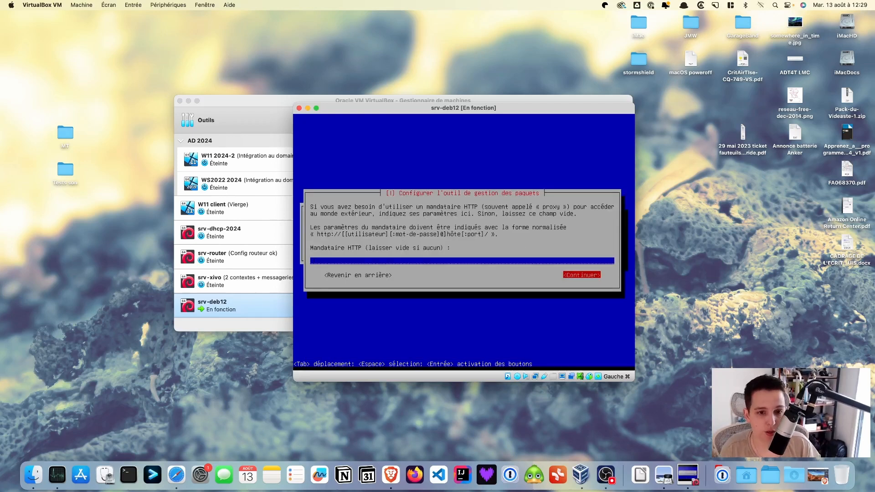
key("Return")
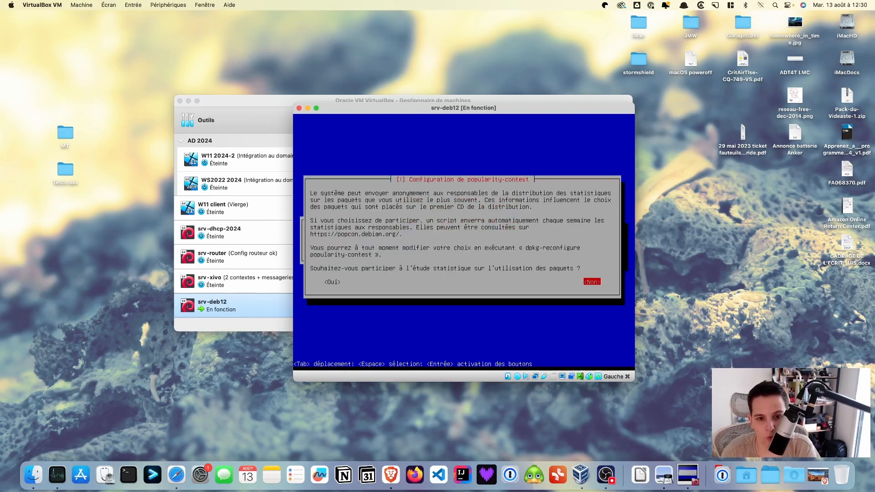
Decline popularity-contest and install only standard system utilities, without the desktop or GNOME.
key("Return")
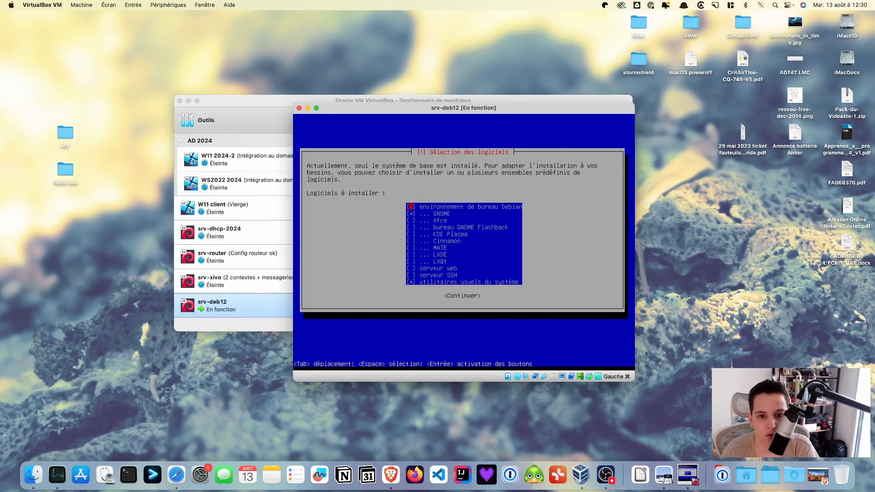
key("Down")
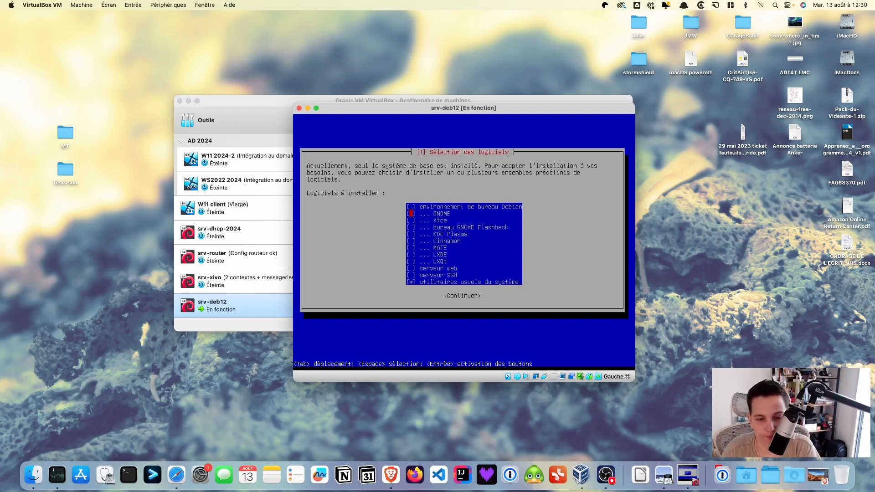
key("Down")
key("Down")
key("Down")
key("Down")
key("Down")
key("Down")
key("Down")
key("Down")
key("Down")
key("Down")
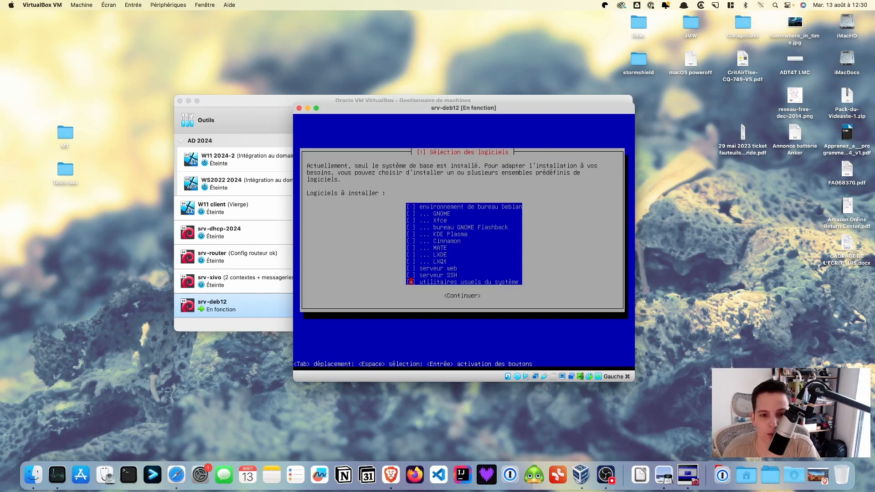
key("Down")
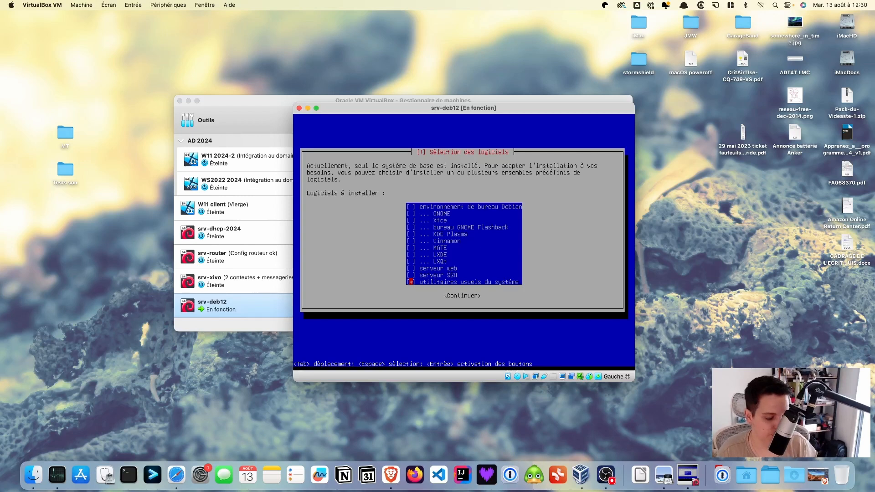
key("Tab")
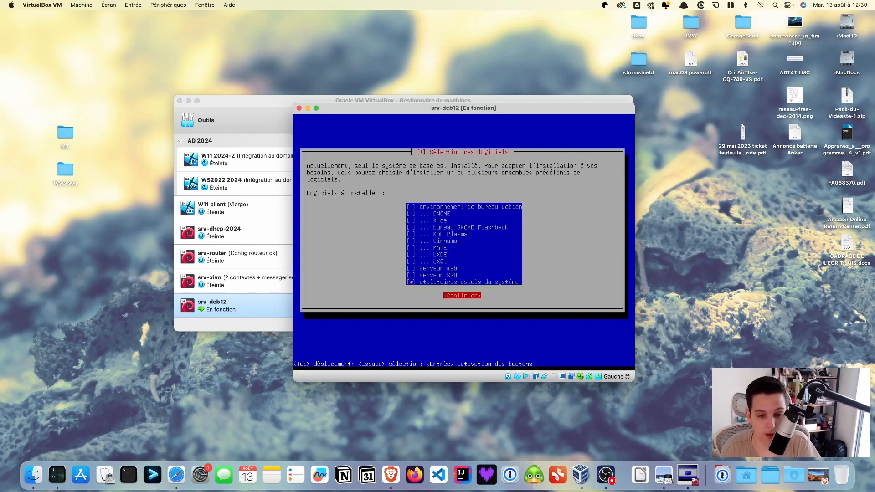
key("Return")
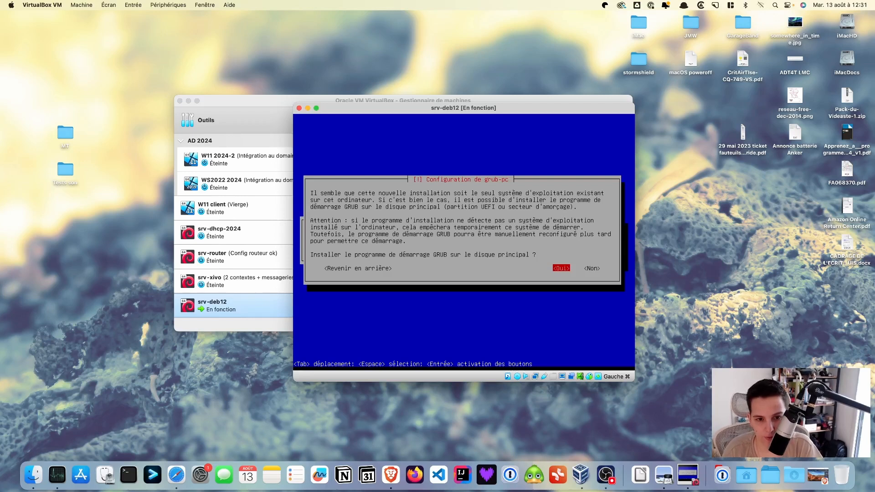
Install GRUB on /dev/sda, then finish the installation and reboot the VM.
key("Return")
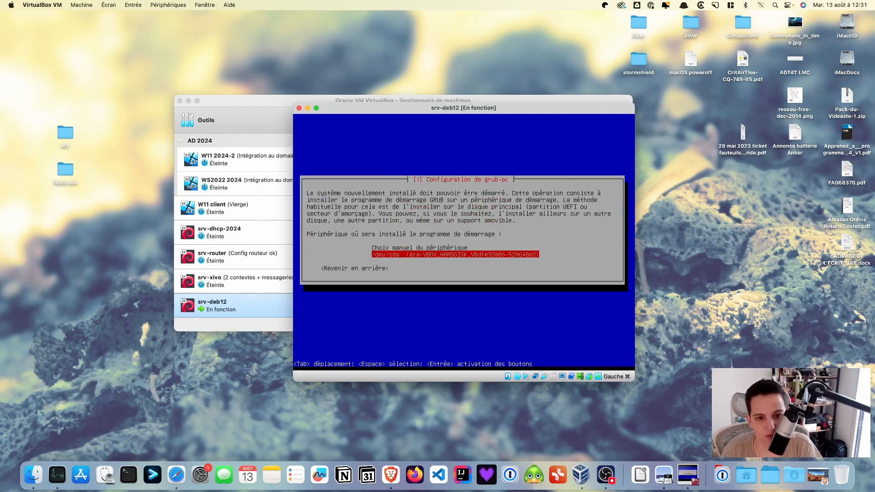
key("Return")
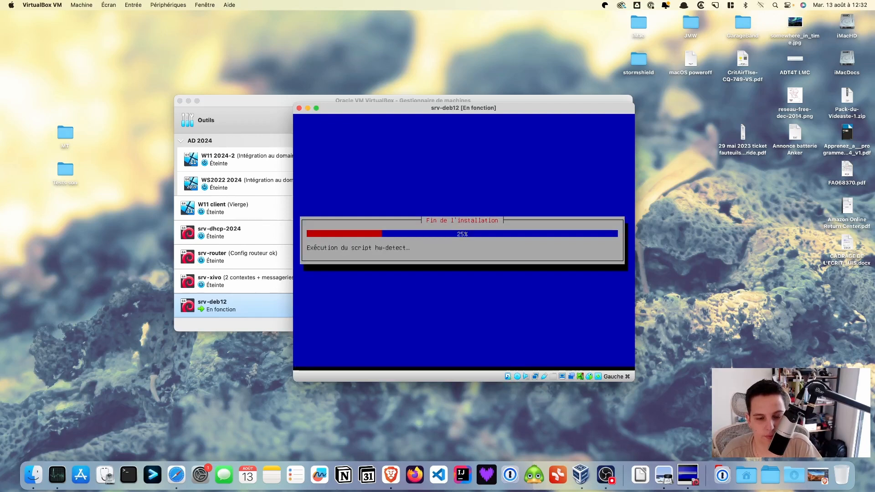
key("super+Tab")
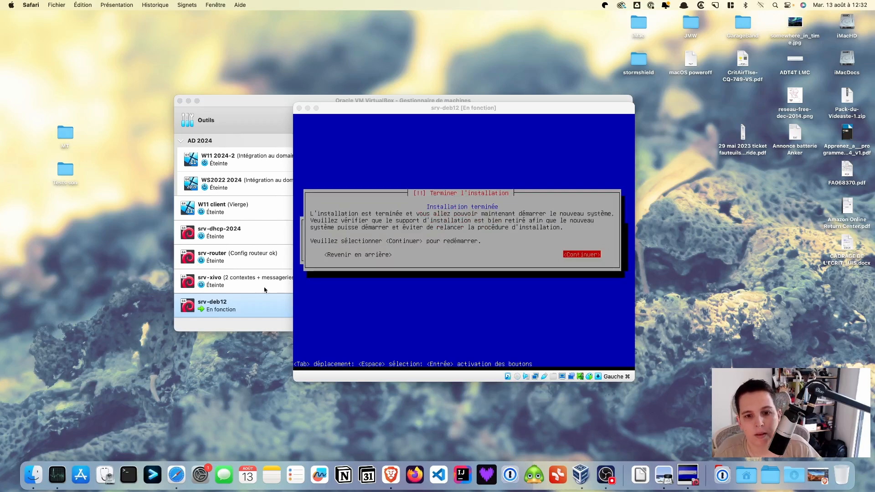
left_click(602, 225)
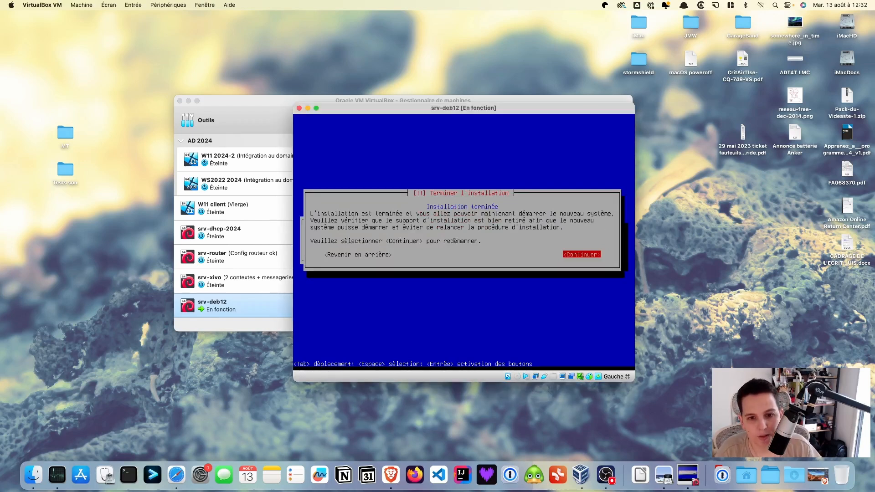
key("Return")
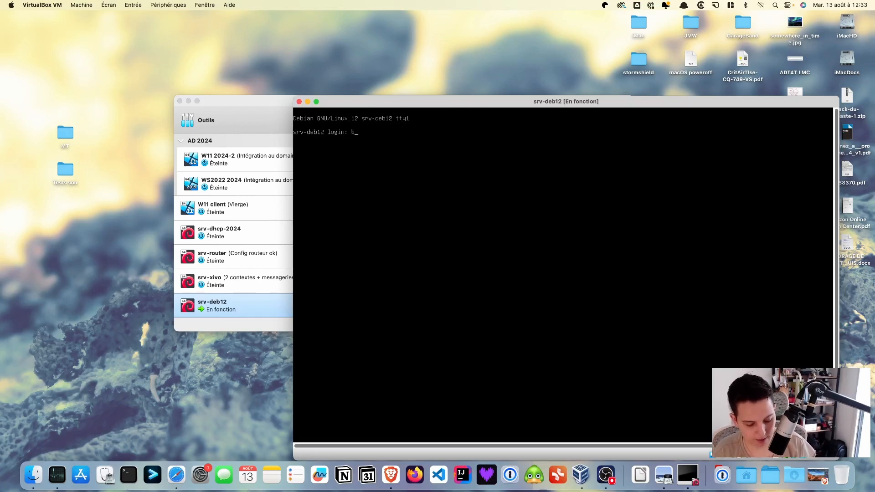
Log in at the srv-deb12 console with the regular user's name and password.
type("sio")
key("Return")
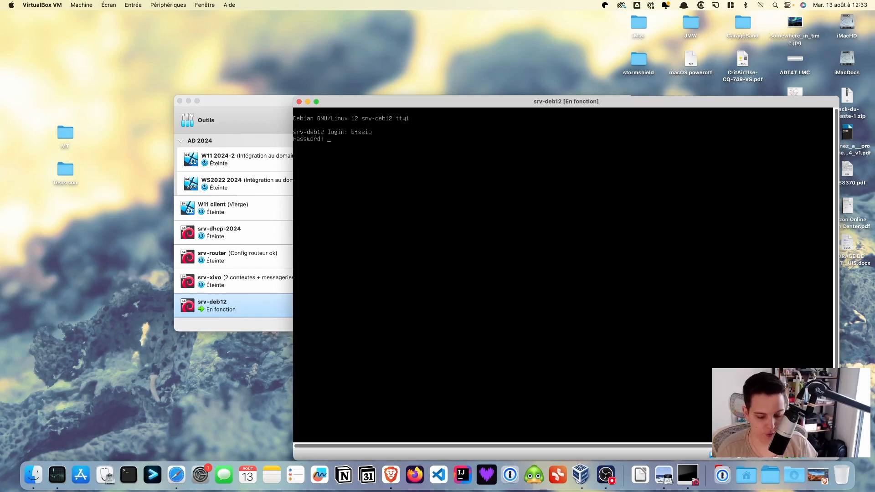
key("Return")
Switch to a root shell with su - and the root password, then begin an apt command.
type("su -")
key("Return")
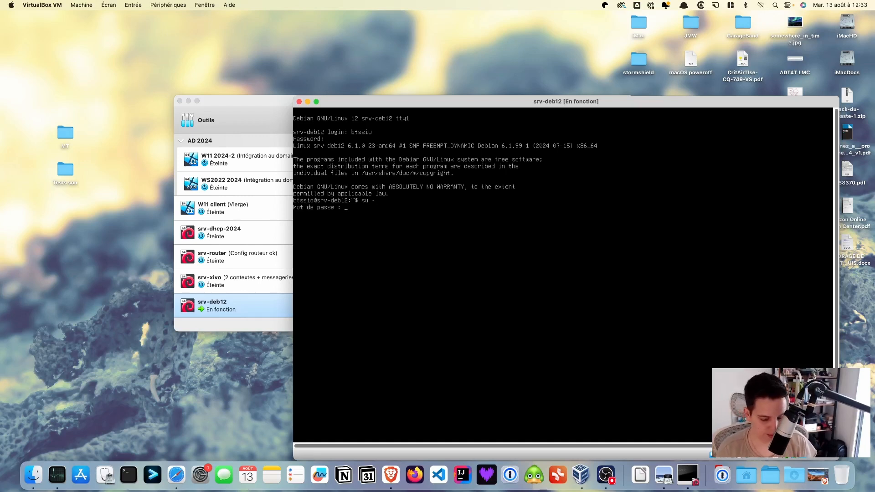
key("Return")
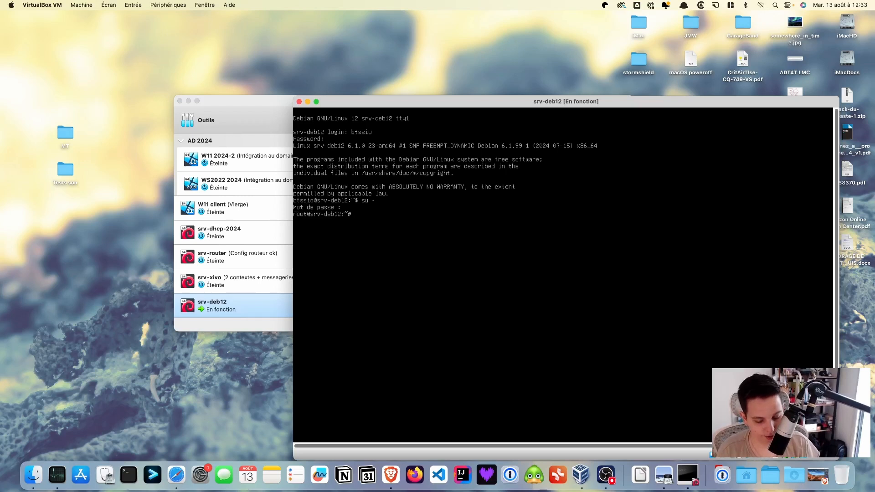
type("apt")
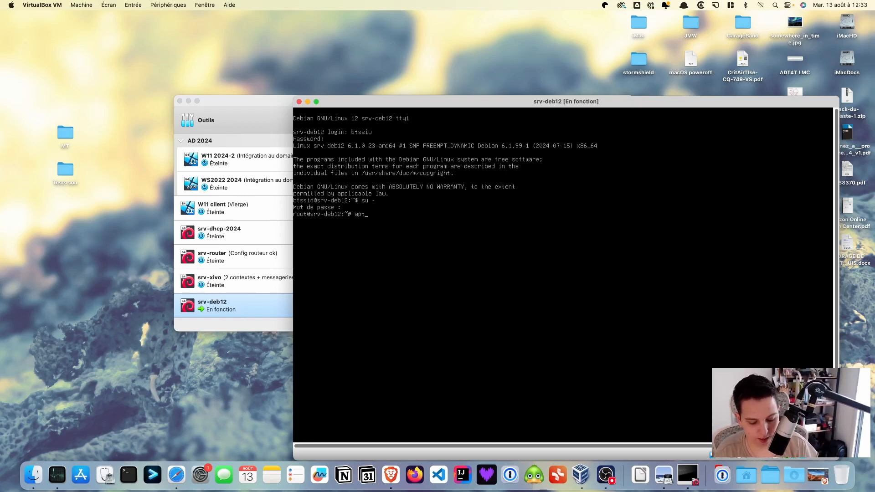
type("-gry")
Fix the typo and run apt-get update to refresh the package lists.
key("BackSpace")
key("BackSpace")
type("et")
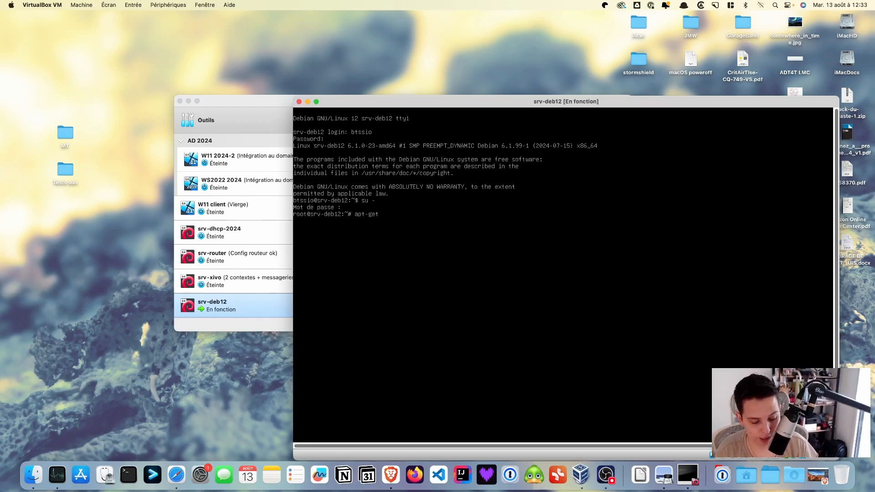
type(" update")
key("Return")
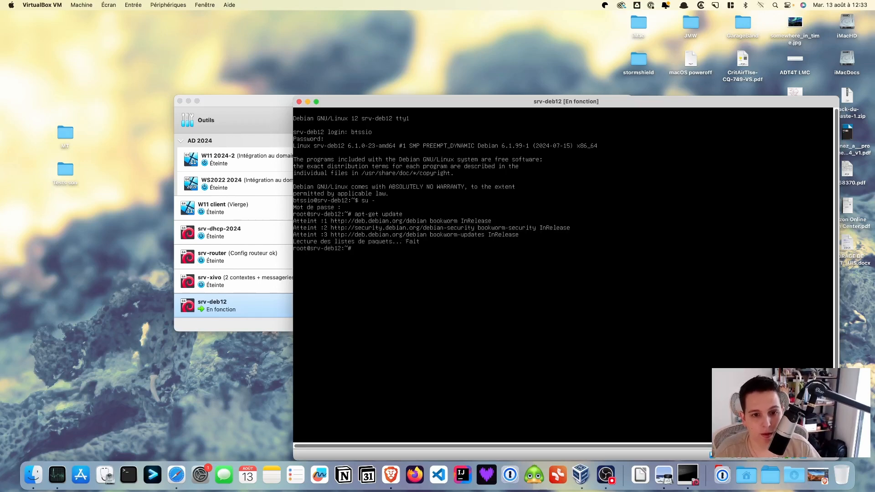
Run apt-get install ssh and confirm with O to install the SSH packages.
key("Up")
key("BackSpace")
key("BackSpace")
key("BackSpace")
key("BackSpace")
key("BackSpace")
type("install ssh")
key("Return")
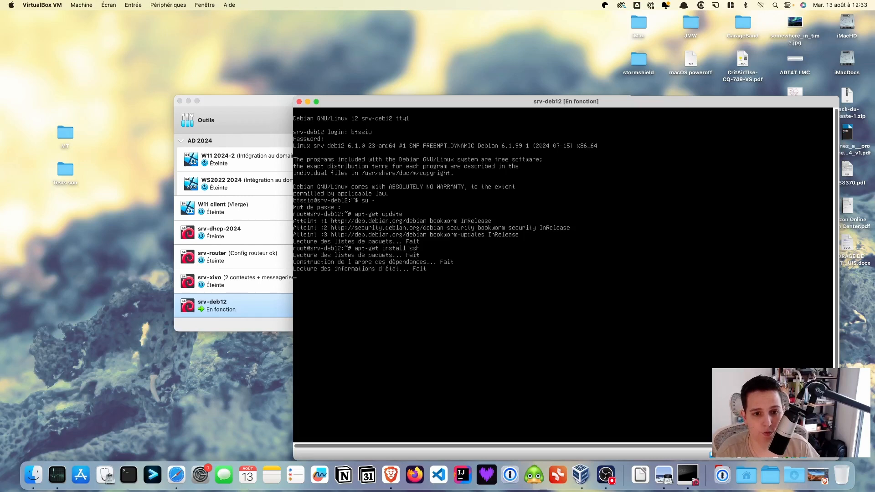
type("O")
key("Return")
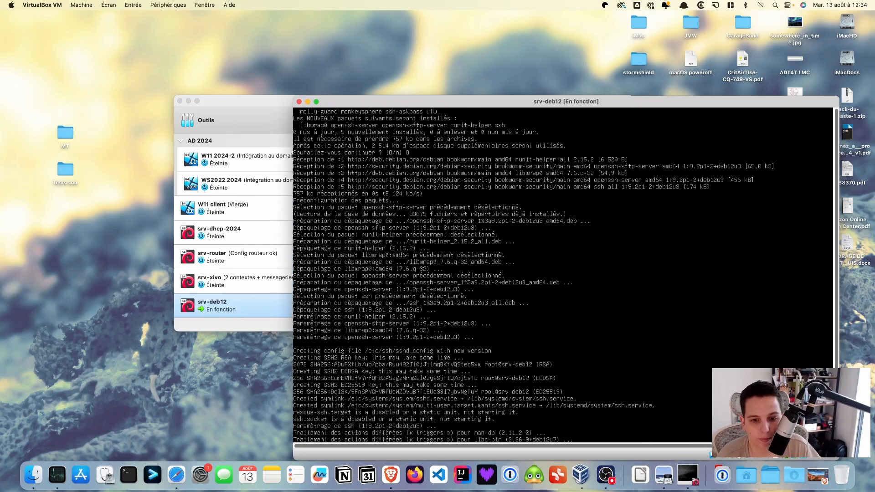
Raise the VM window and clear the console with clear.
left_click_drag(634, 104, 624, 63)
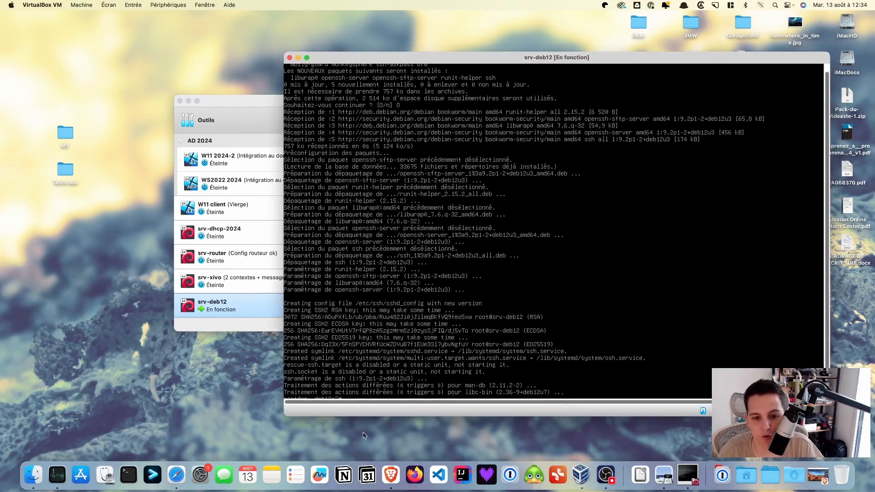
key("Return")
key("Return")
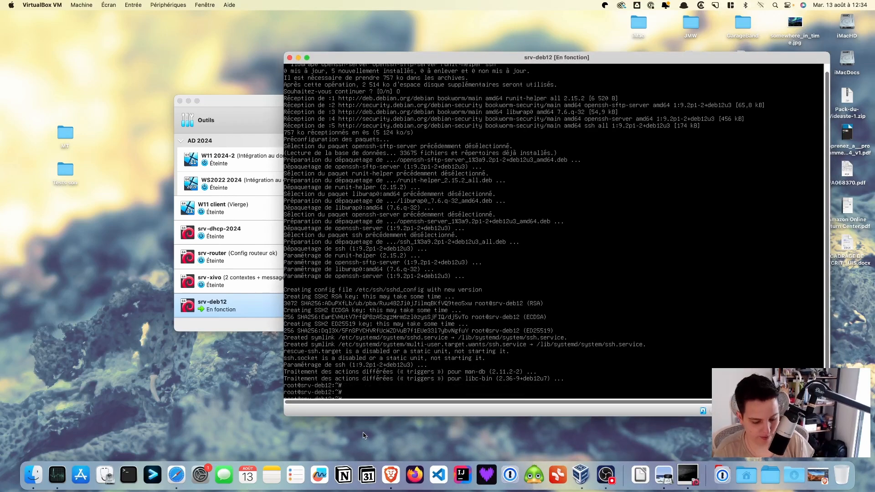
key("Return")
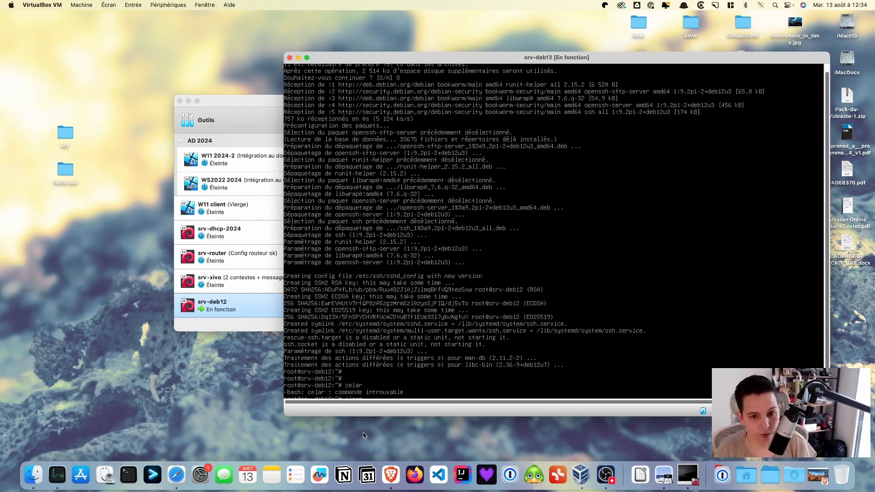
type("clear")
key("Return")
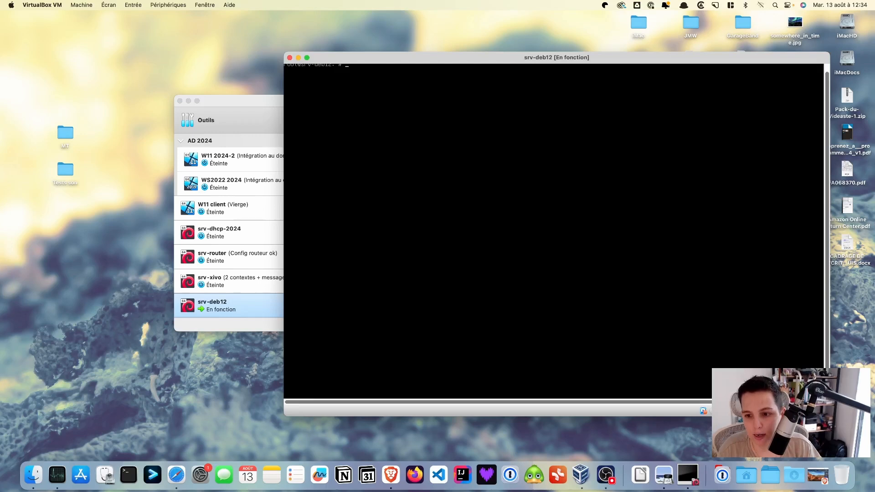
Enlarge the VM window and run ip a, showing enp0s3 at 192.168.1.110/24.
mouse_move(830, 416)
left_mouse_down()
mouse_move(845, 429)
mouse_move(839, 424)
left_mouse_up()
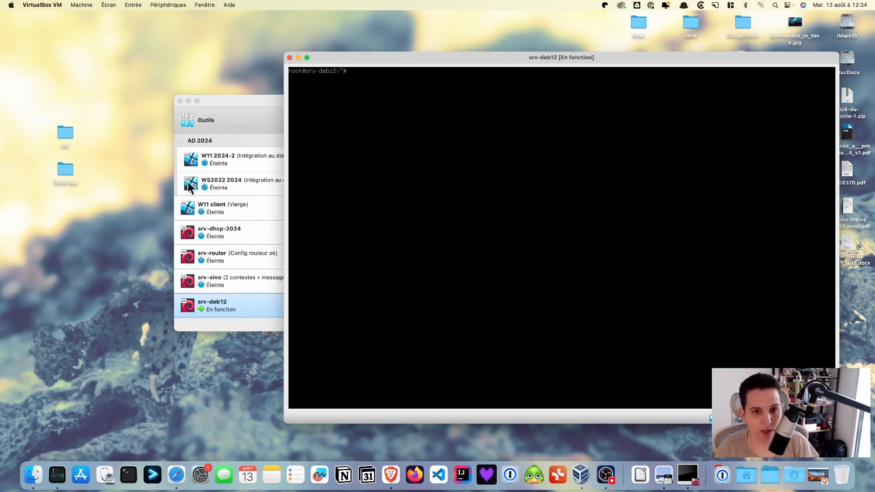
type("ip a")
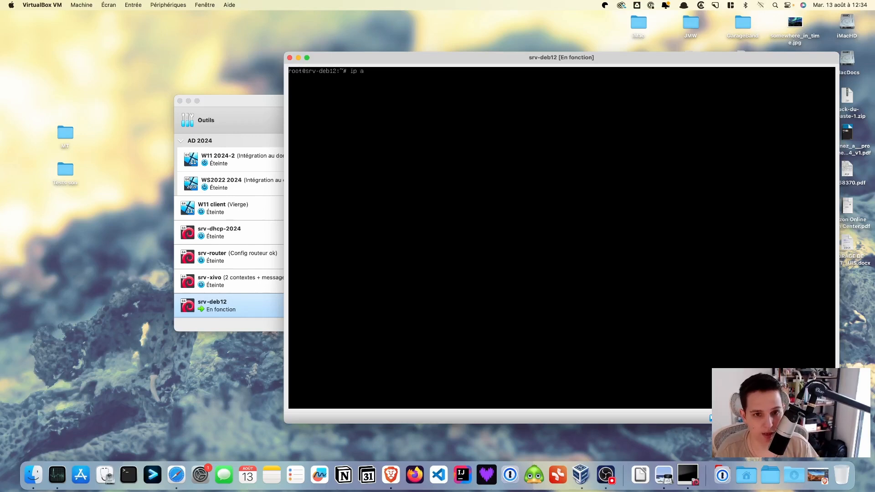
key("Return")
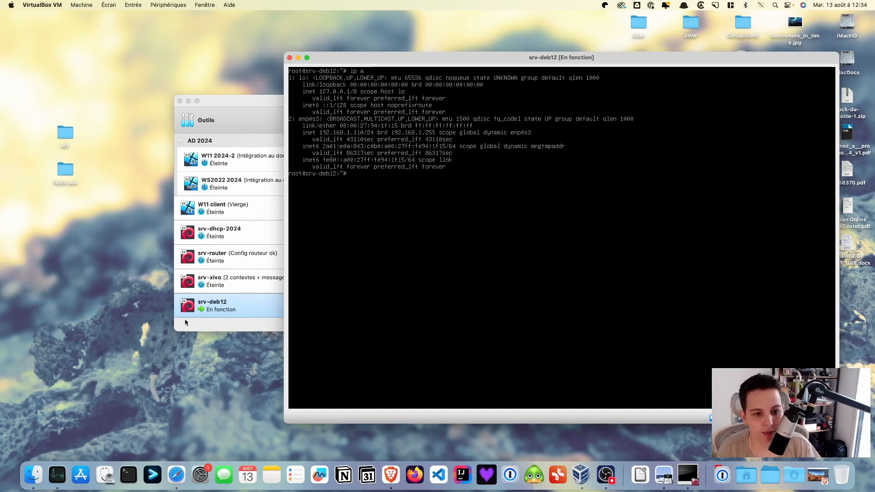
left_click(135, 470)
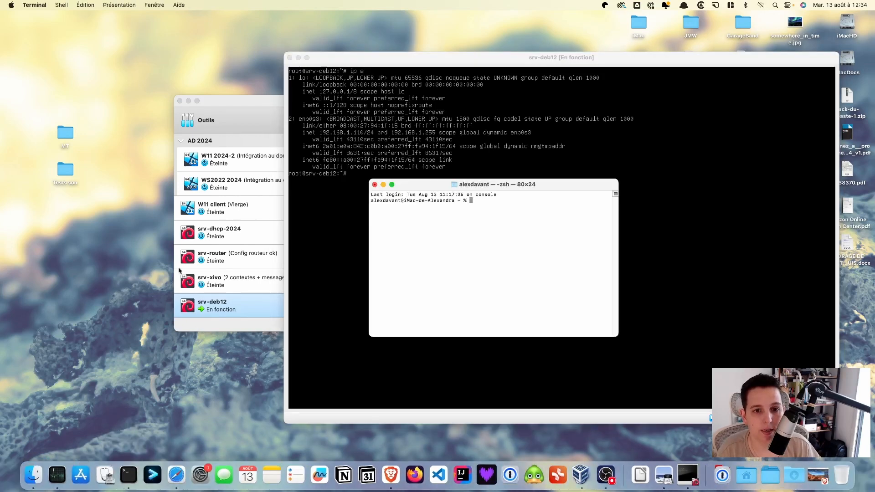
Run ssh as the regular user to 192.168.1.110 from the Mac Terminal.
left_click_drag(555, 188, 268, 252)
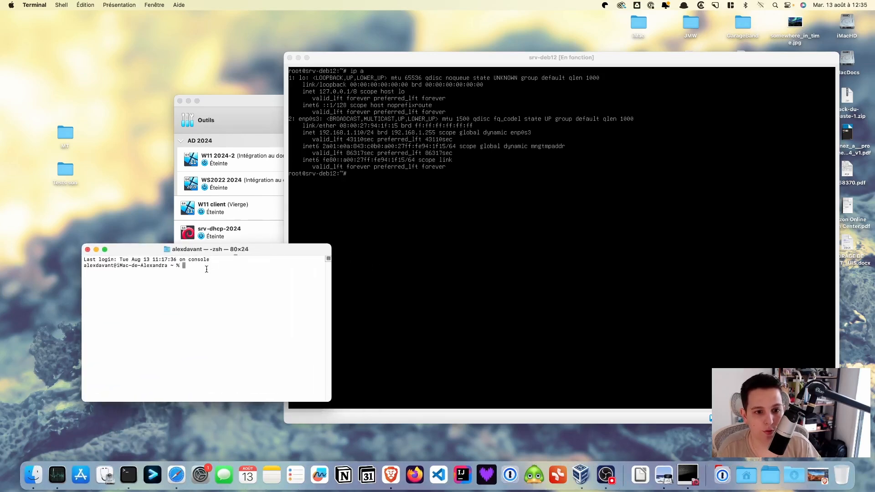
type("ssh ")
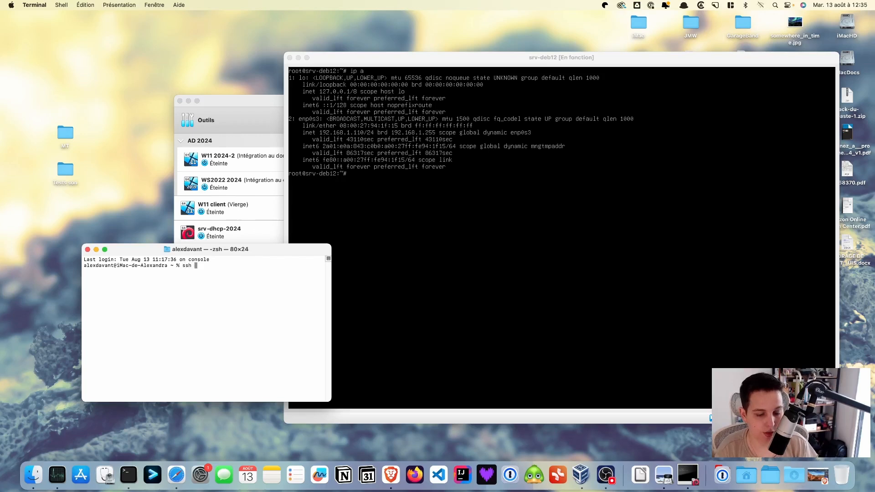
type("btssio")
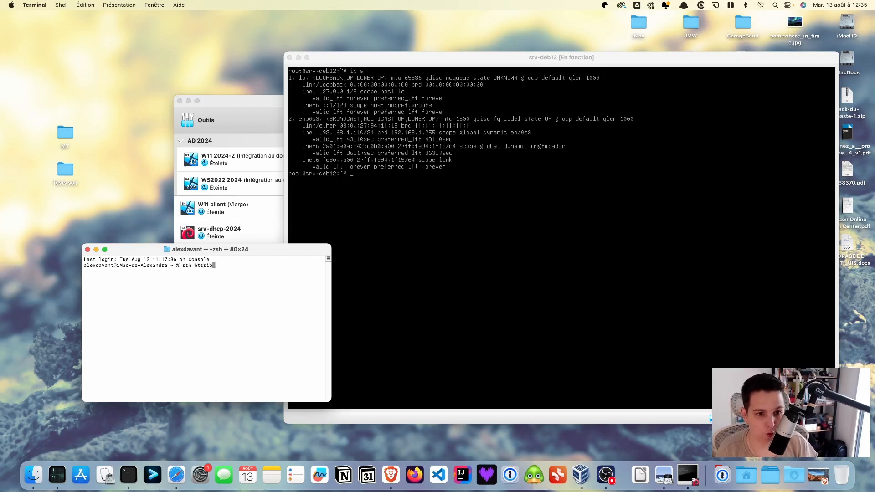
type("£")
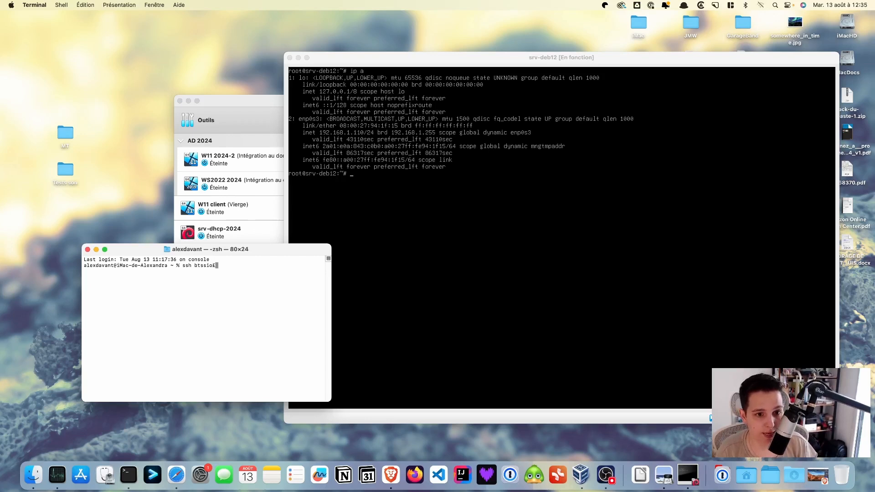
key("BackSpace")
type("@")
key("super+backslash")
type("•••")
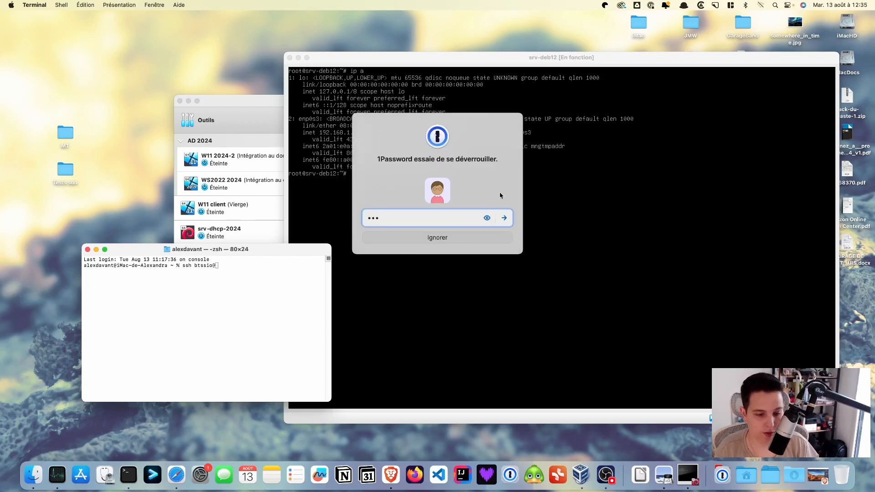
key("Return")
type("192.168.1.110")
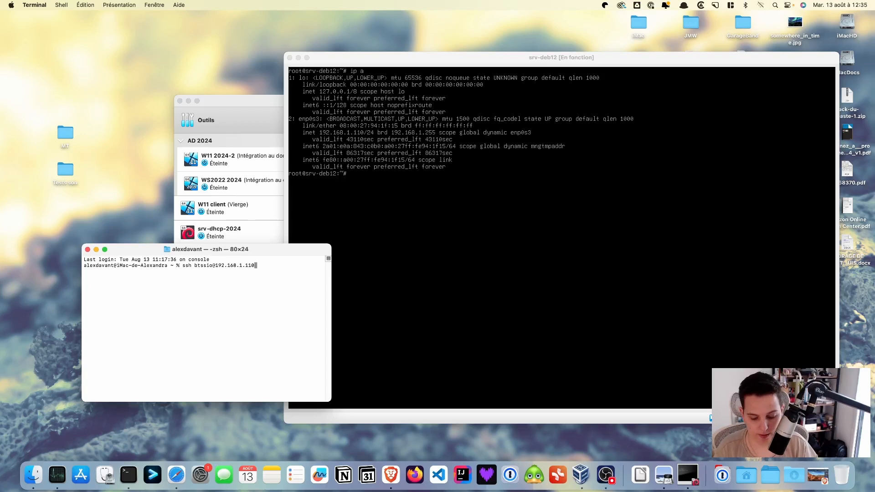
key("Return")
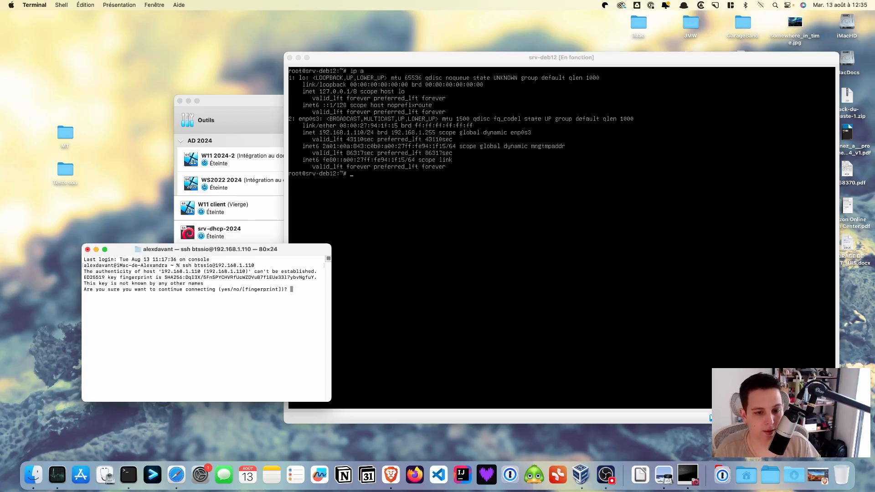
Accept the server's ED25519 host key with yes and submit the user's password.
type("yes")
key("Return")
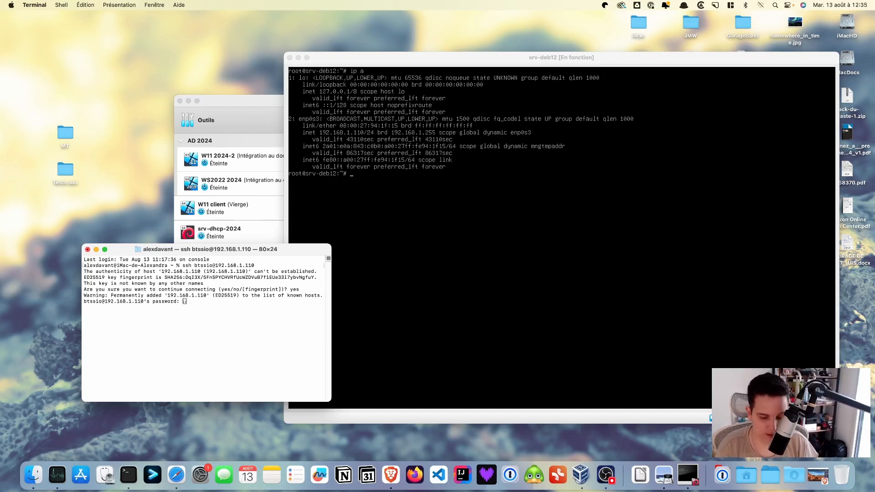
key("Return")
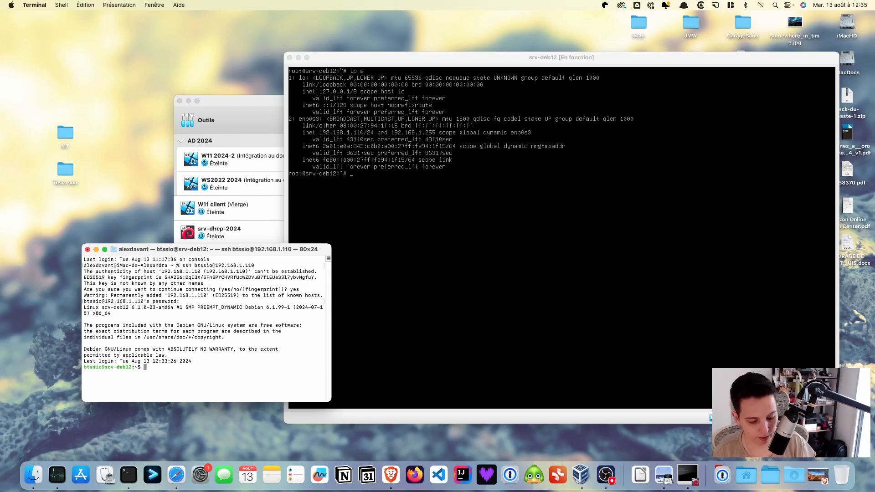
Become root in the SSH session with su - and the root password.
type("su -")
key("Return")
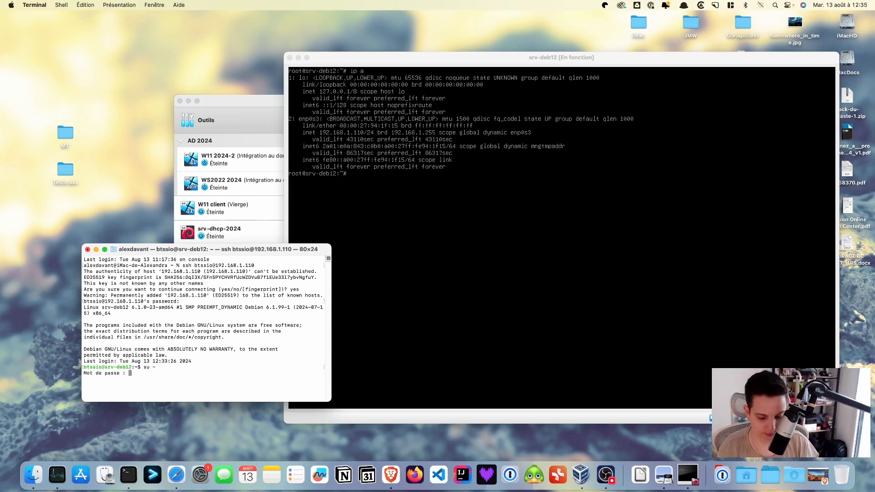
key("Return")
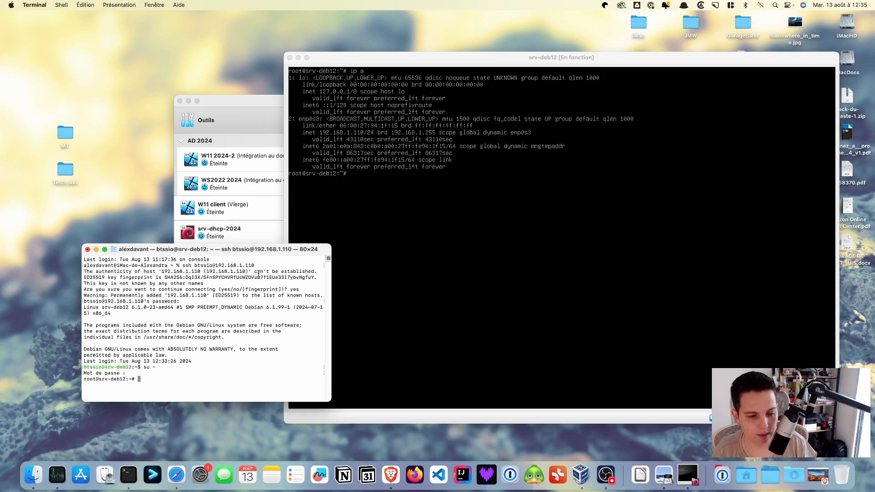
Open /etc/bash.bashrc in the nano editor.
left_click_drag(263, 252, 267, 183)
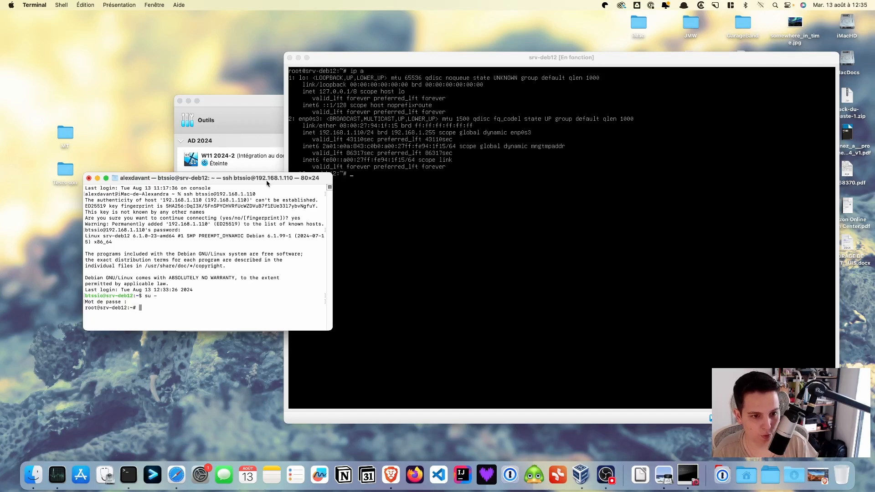
type("nano ")
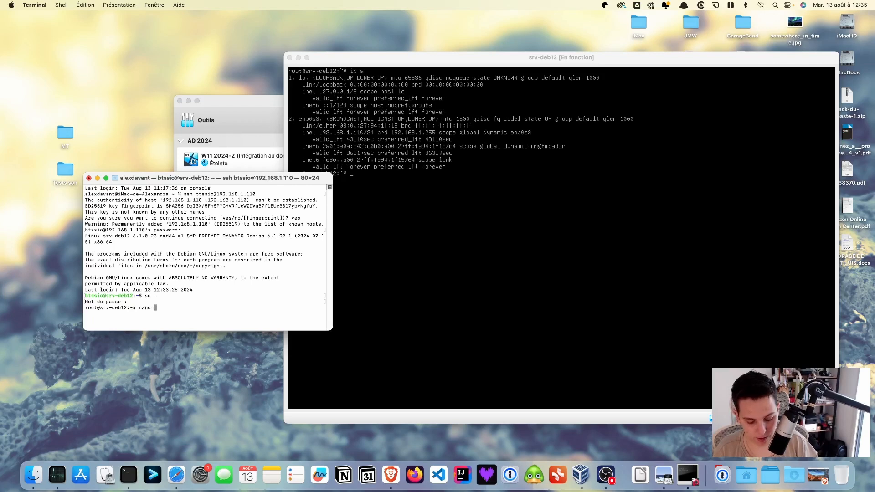
type("/etc/")
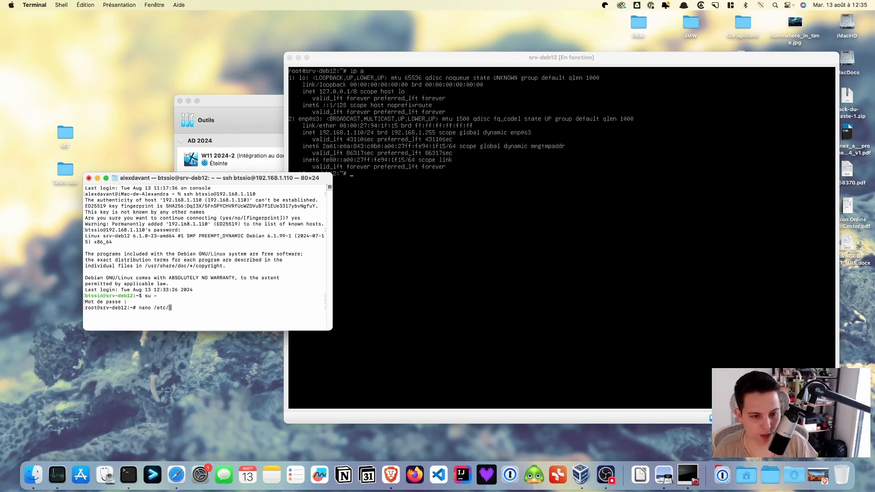
type("bash.")
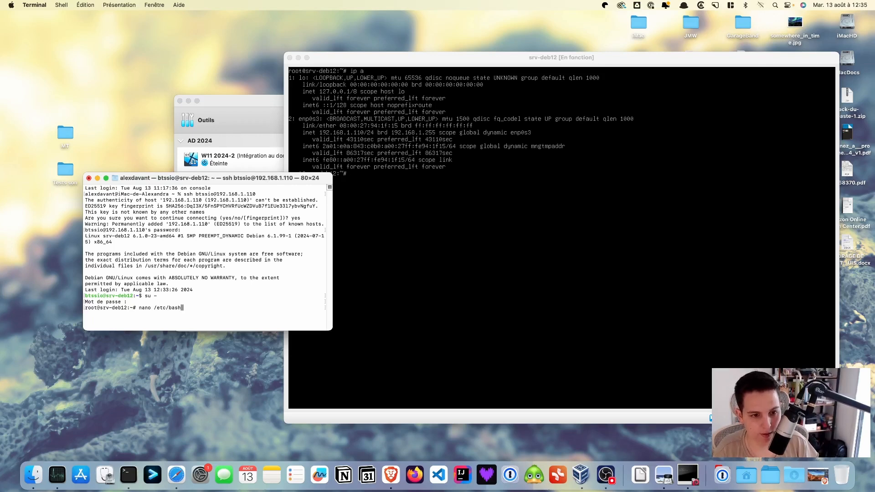
type("bashrc")
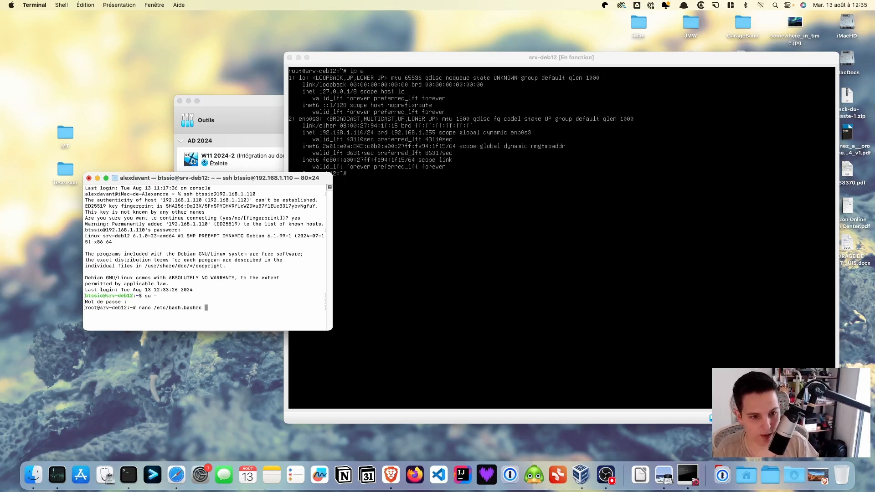
key("Return")
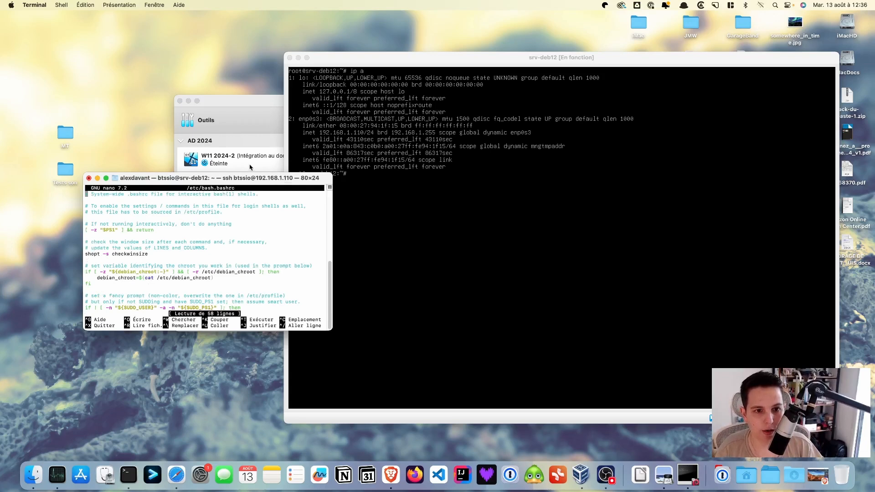
Enlarge the nano window and move to the 'enable bash completion' block.
left_click_drag(285, 183, 282, 114)
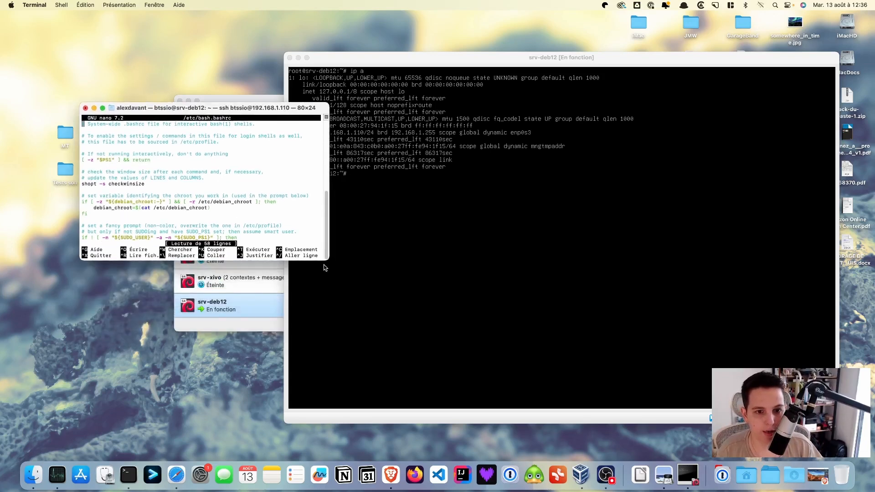
left_click_drag(328, 260, 586, 437)
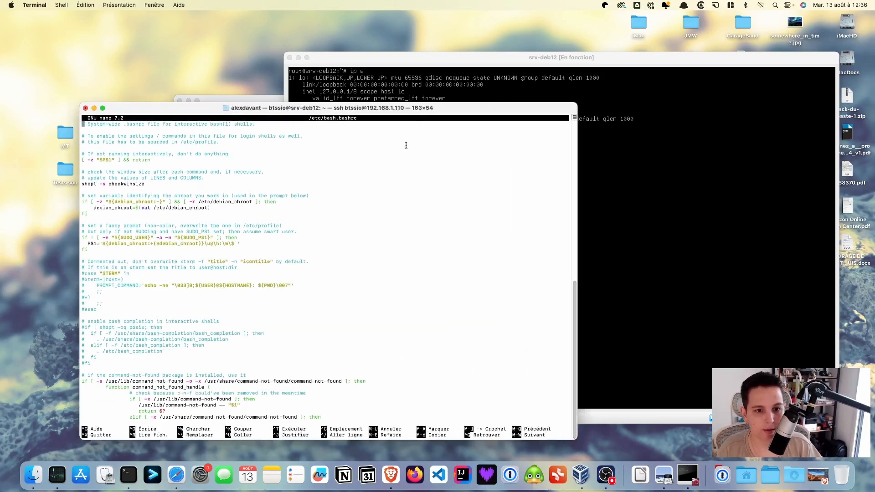
left_click_drag(468, 112, 476, 49)
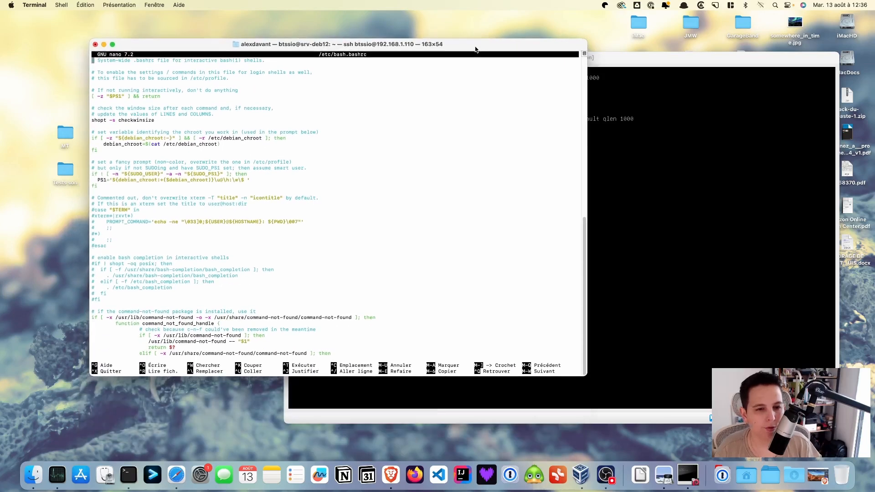
key("Down")
key("Down")
key("Down")
key("Down")
key("Down")
key("Down")
key("Down")
key("Down")
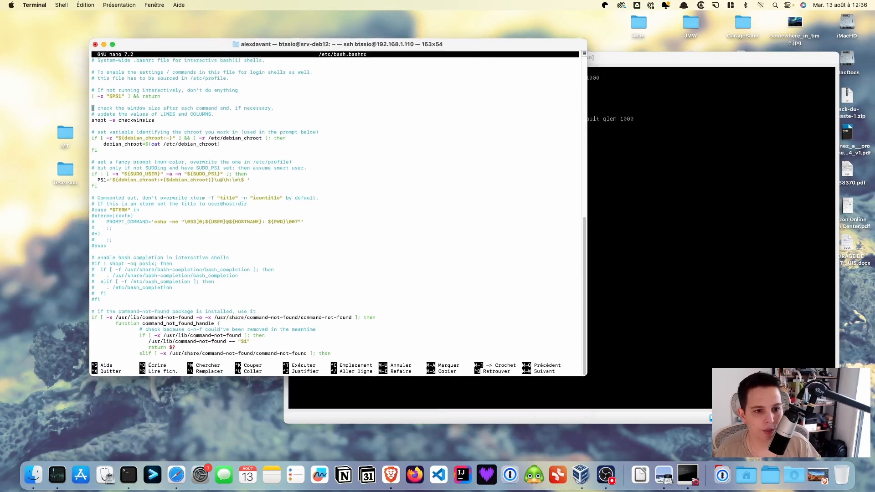
key("Down")
key("Down")
key("Down")
key("Down")
key("Down")
key("Down")
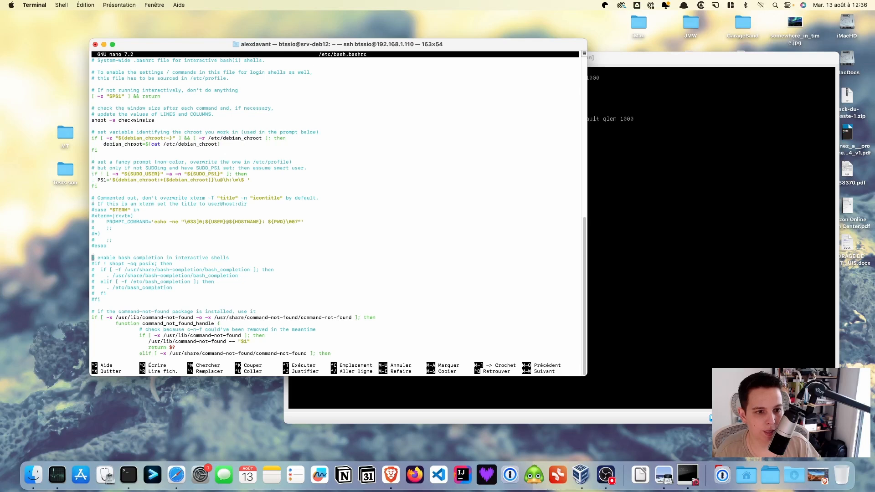
key("Right")
key("Right")
key("Right")
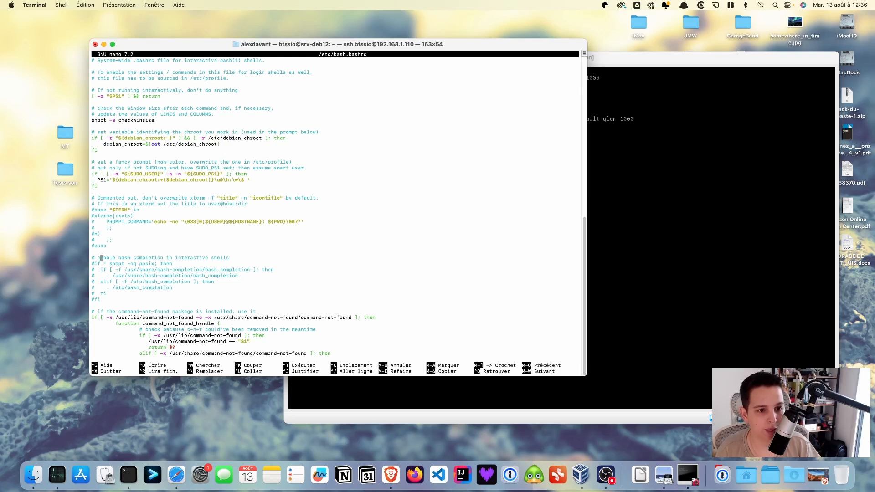
key("Left")
key("Left")
key("Down")
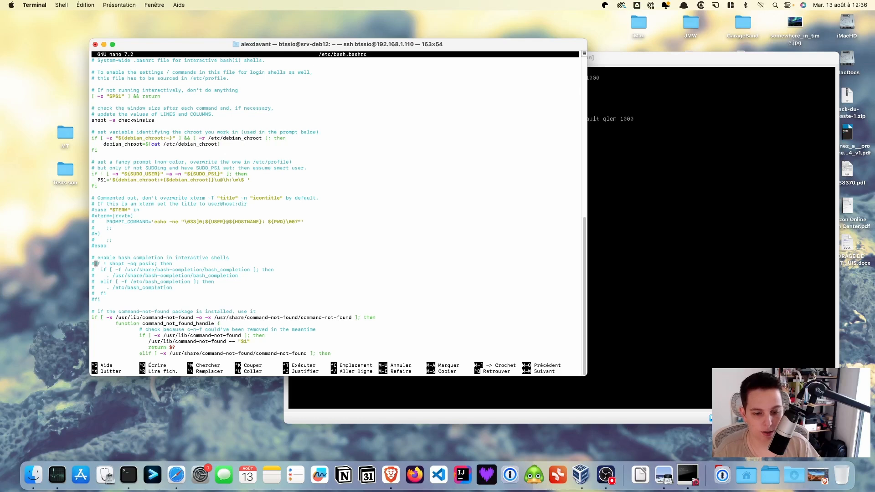
Remove the # from the if shopt, bash_completion, elif and fi lines of the block.
key("BackSpace")
key("Down")
key("Delete")
key("Down")
key("Delete")
key("Down")
key("Delete")
key("Down")
key("Delete")
key("Down")
key("Delete")
key("Down")
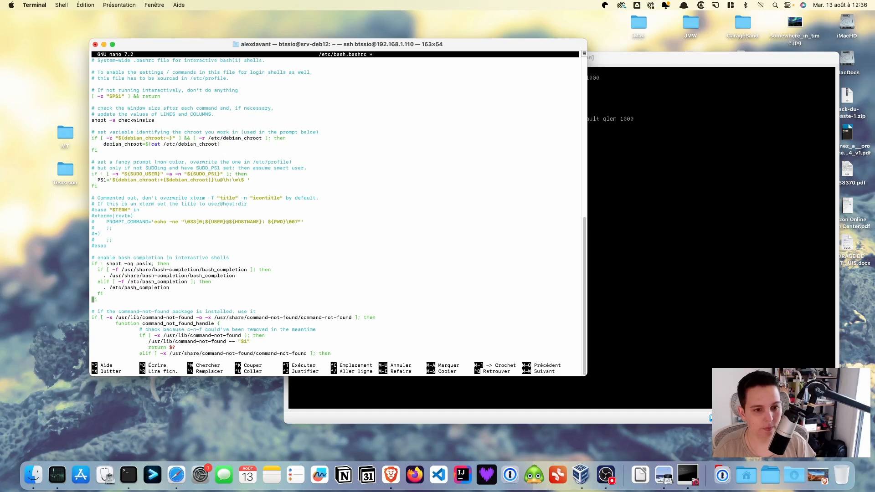
Save /etc/bash.bashrc with Ctrl+O and exit nano back to the root prompt.
key("ctrl+o")
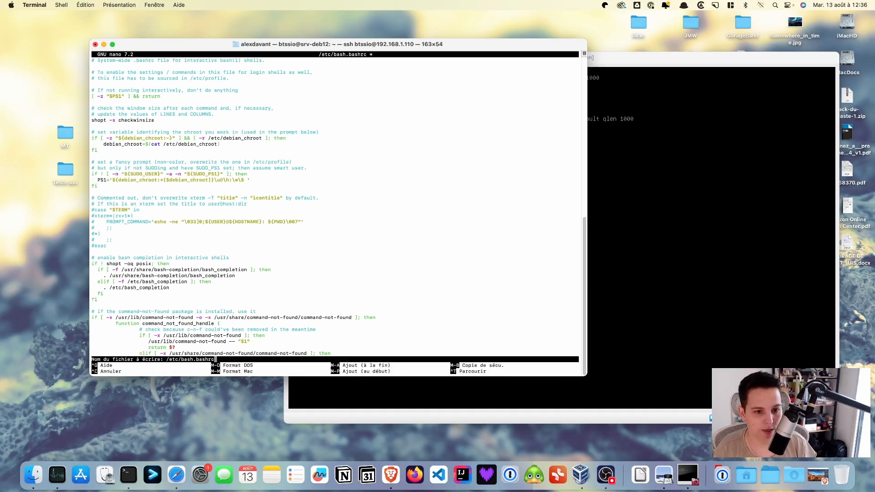
key("Return")
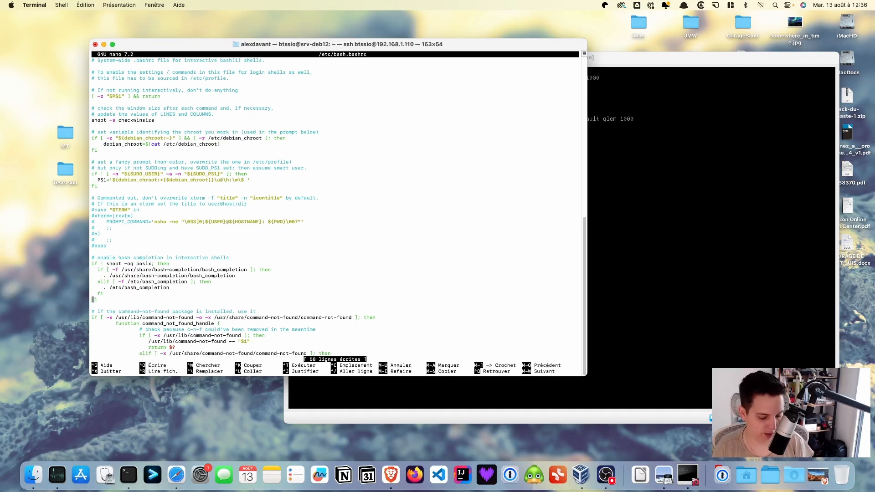
key("ctrl+x")
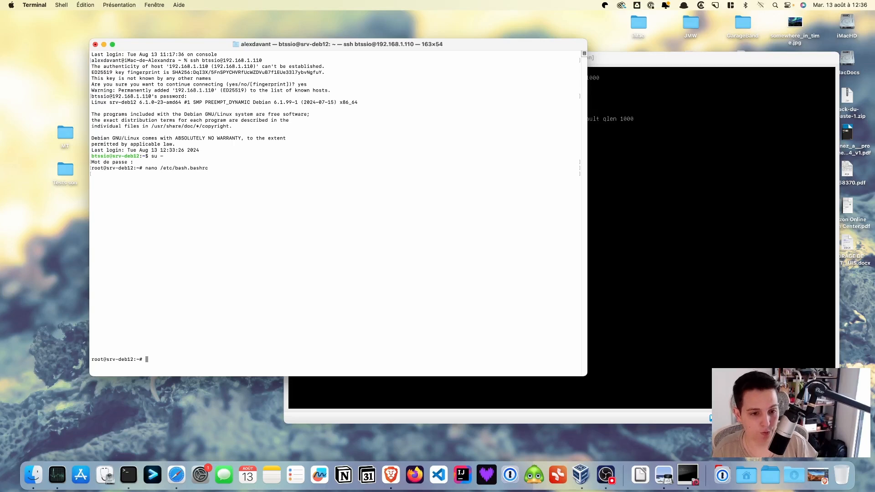
Run clear in the root shell on srv-deb12.
type("clear")
key("Return")
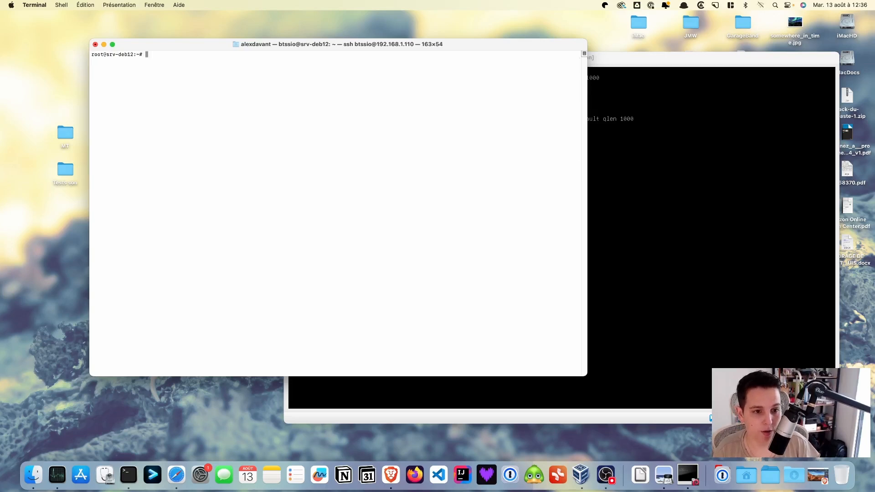